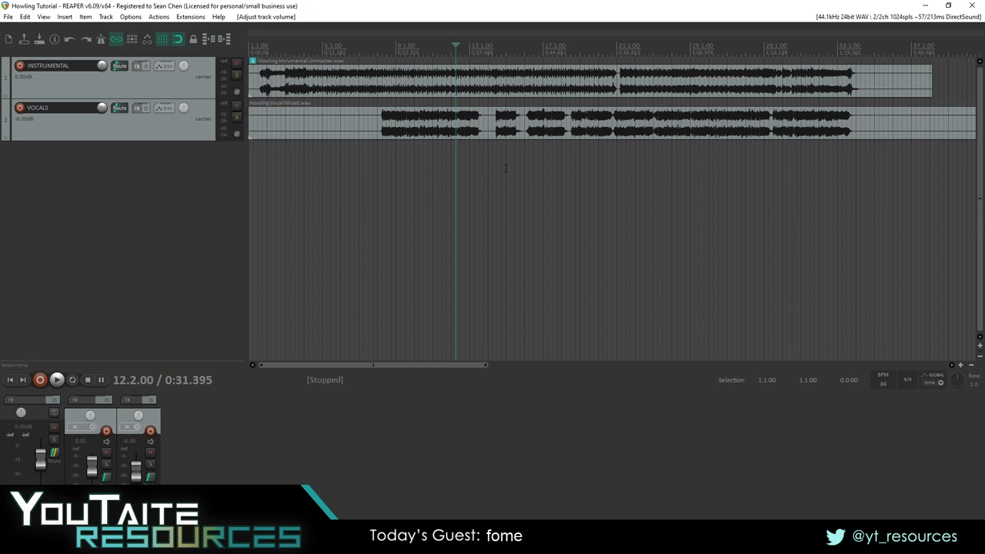
# Play the INSTRUMENTAL and VOCALS tracks together briefly from bar 21.1.00, then stop playback
pyautogui.click(619, 197)
pyautogui.hscroll(5, 644, 198)
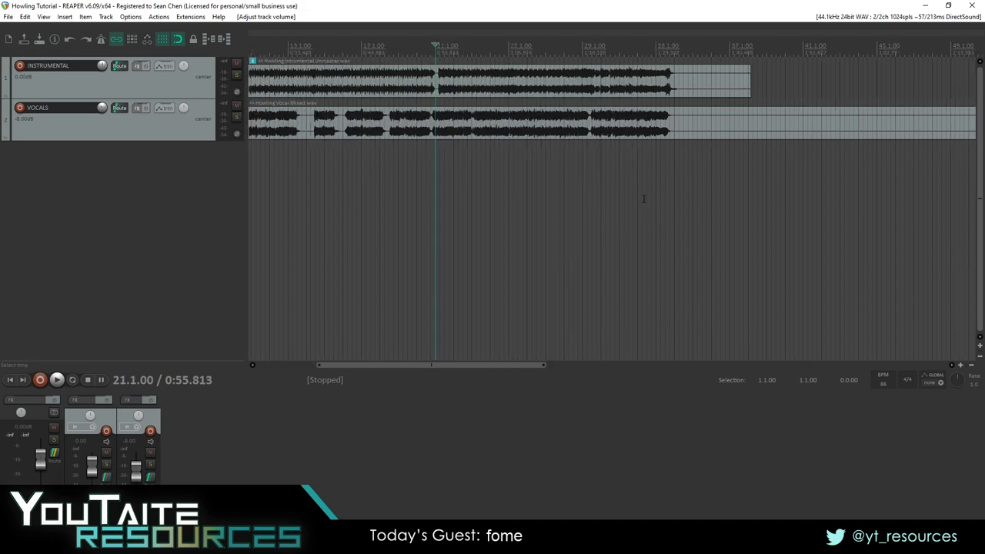
pyautogui.scroll(1, 116, 148)
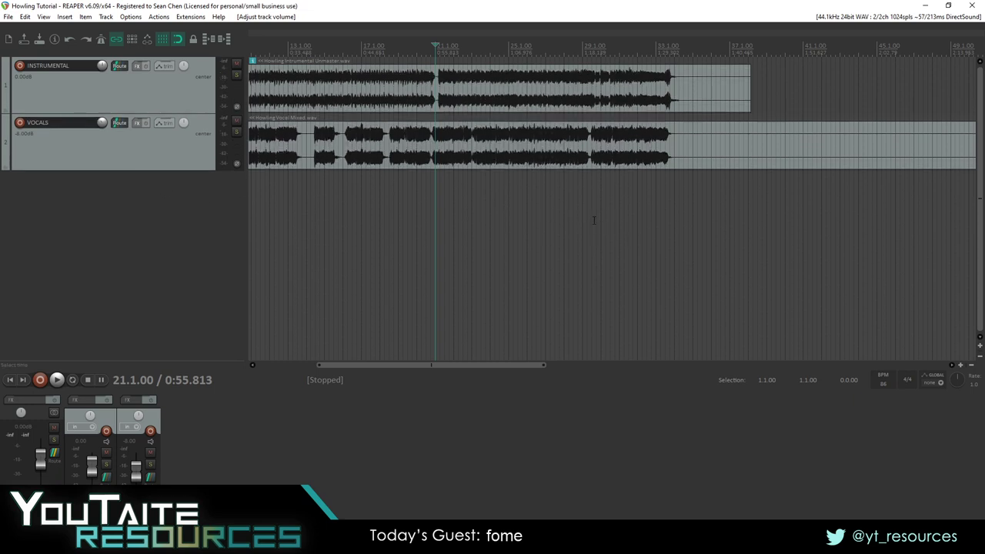
pyautogui.hscroll(-2, 530, 202)
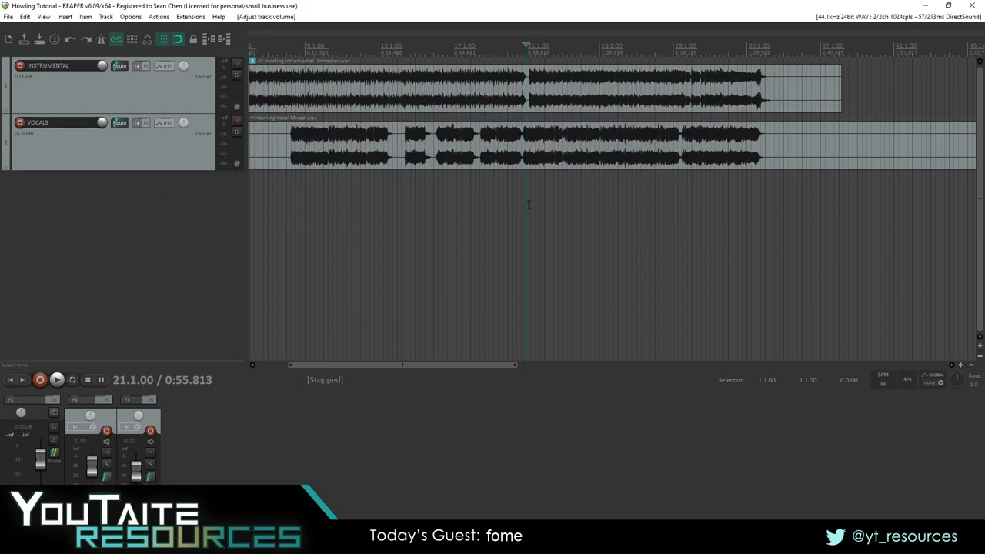
pyautogui.click(150, 96)
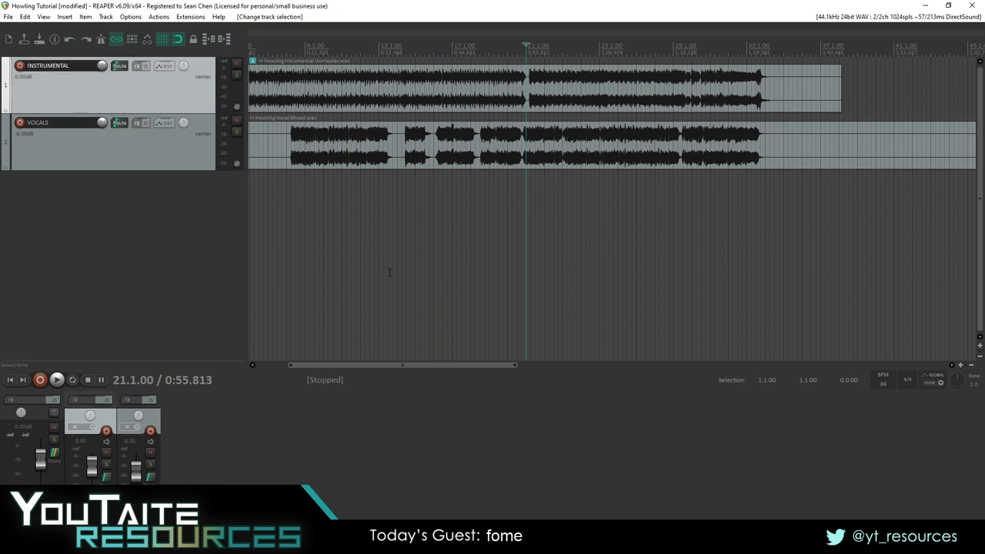
pyautogui.click(145, 166)
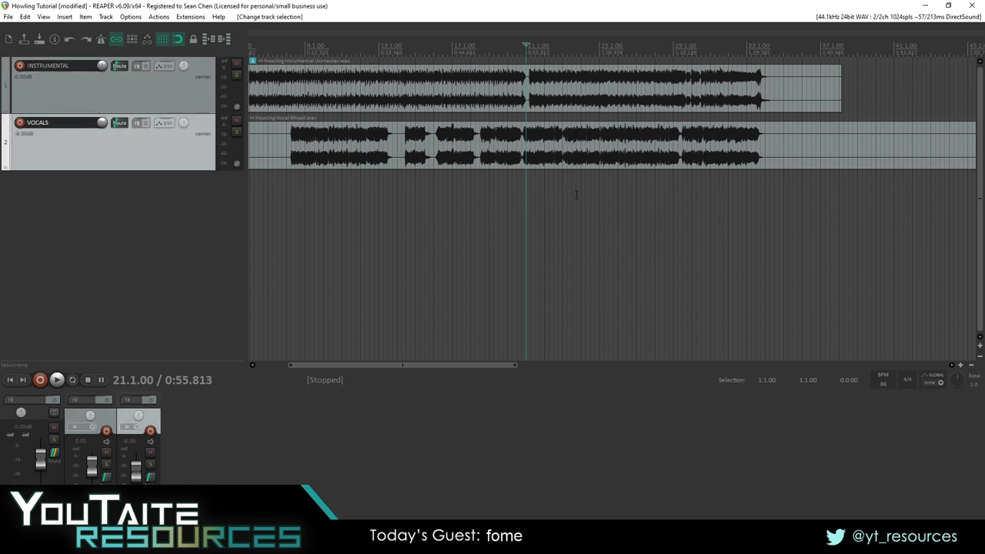
pyautogui.scroll(2, 538, 146)
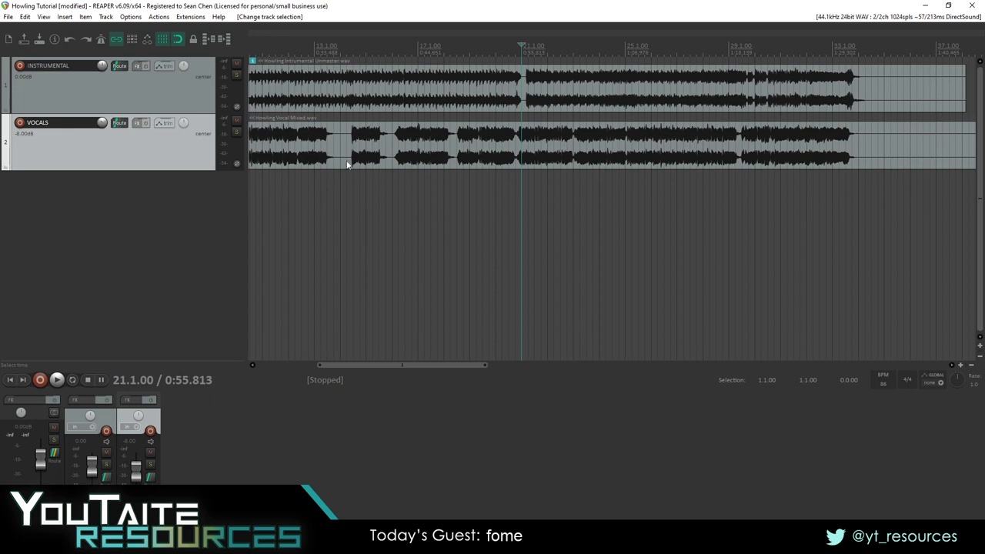
pyautogui.press('space')
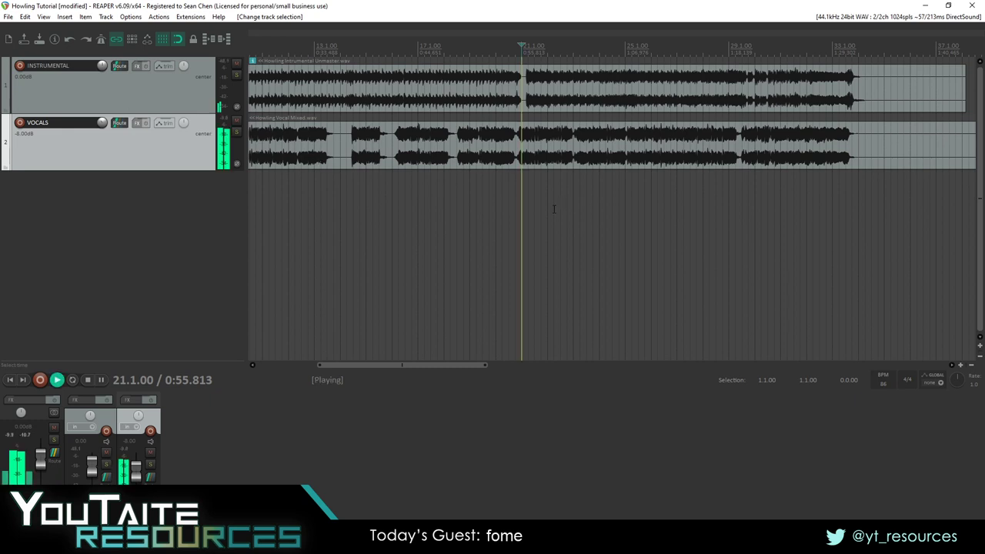
pyautogui.scroll(2, 619, 222)
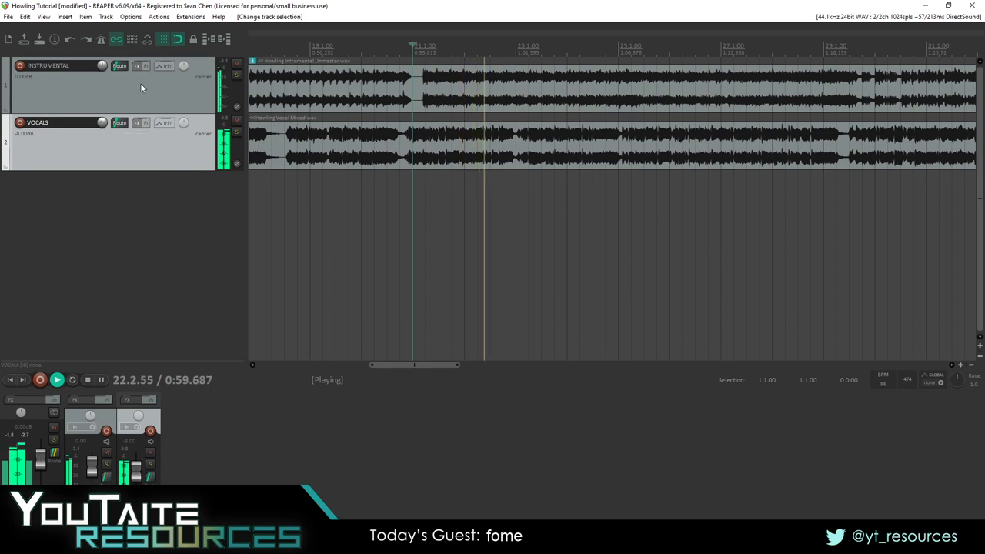
pyautogui.press('space')
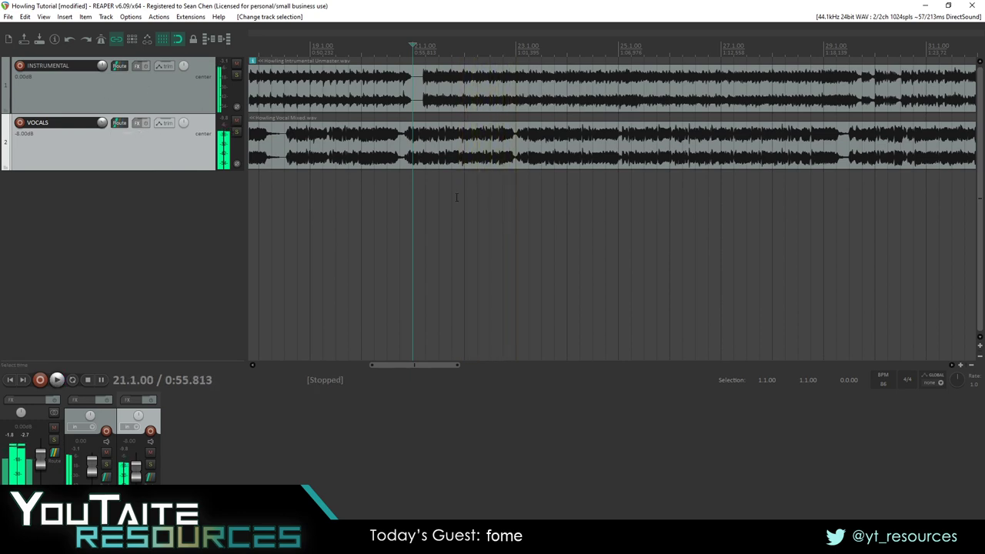
# Solo the INSTRUMENTAL track, listen to it briefly from just after bar 21.1.00, and turn its solo off
pyautogui.click(236, 75)
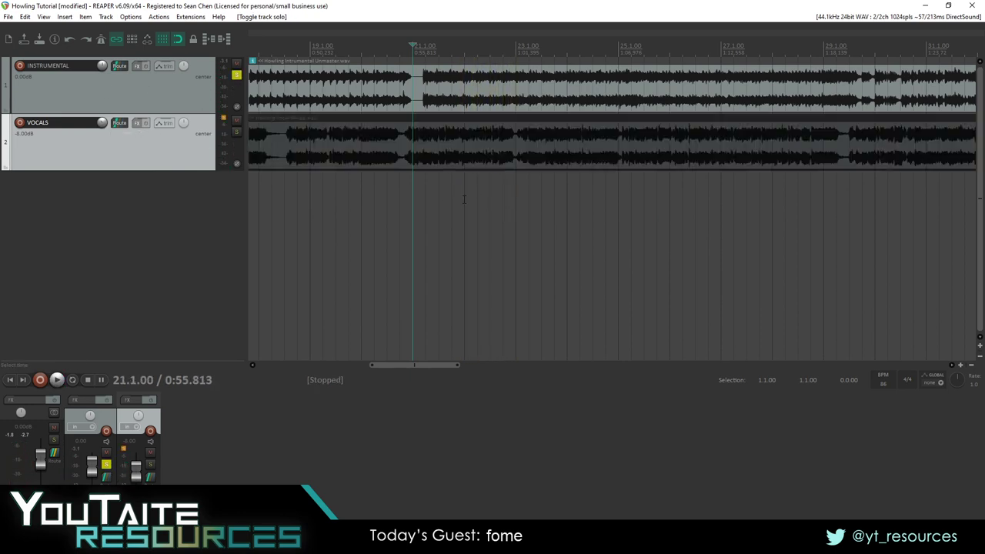
pyautogui.click(423, 196)
pyautogui.press('space')
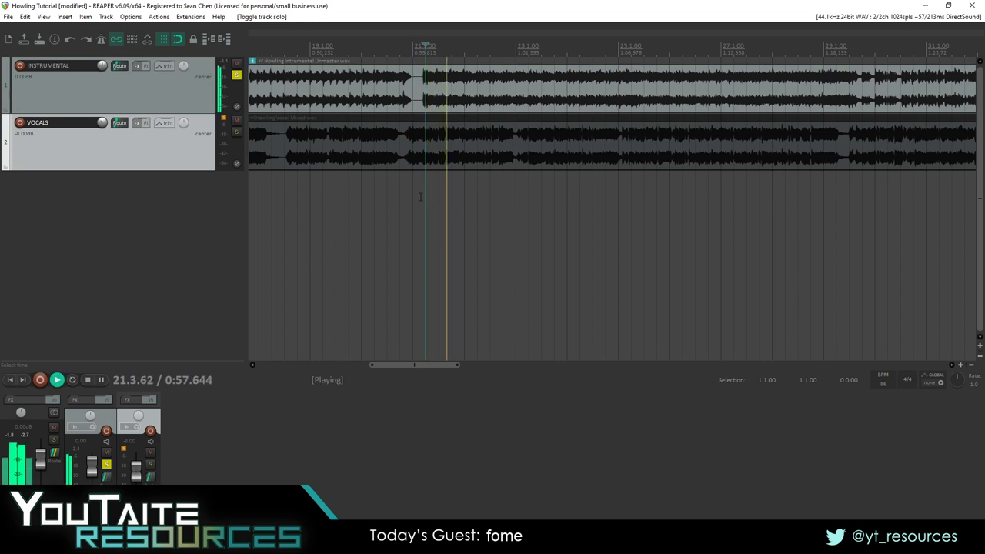
pyautogui.press('space')
pyautogui.click(236, 75)
# Place the edit cursor at 20.4.00, listen to the INSTRUMENTAL track soloed from there, and unsolo it
pyautogui.click(411, 221)
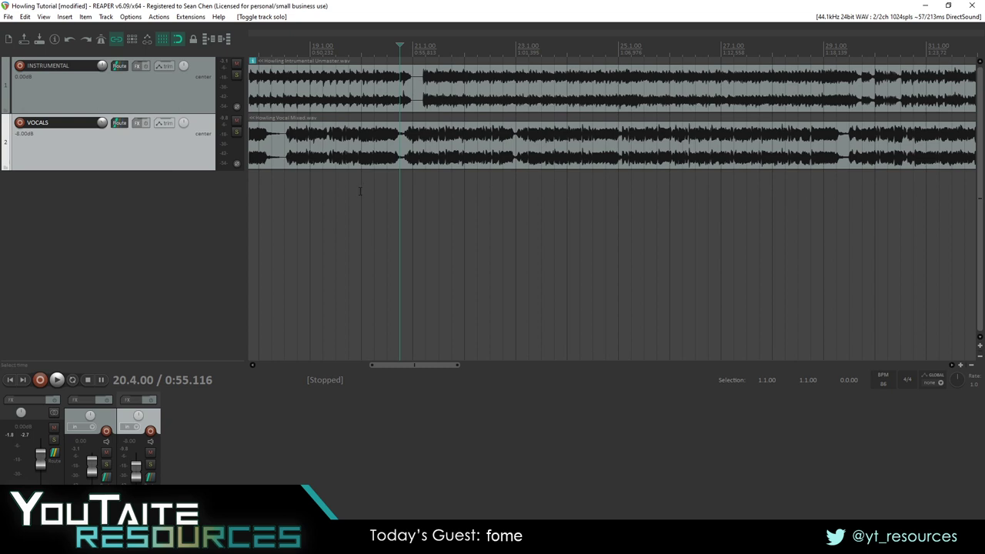
pyautogui.press('pageup')
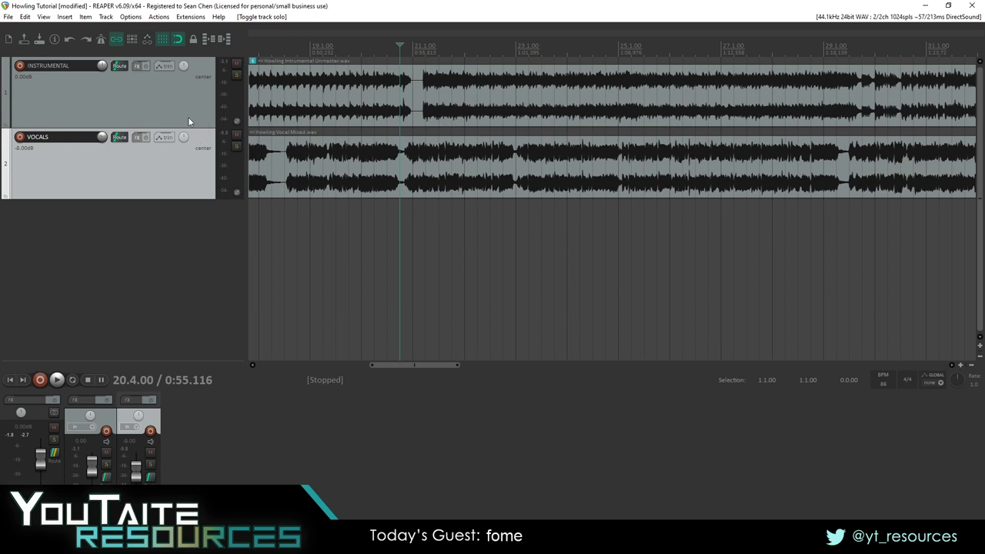
pyautogui.click(237, 74)
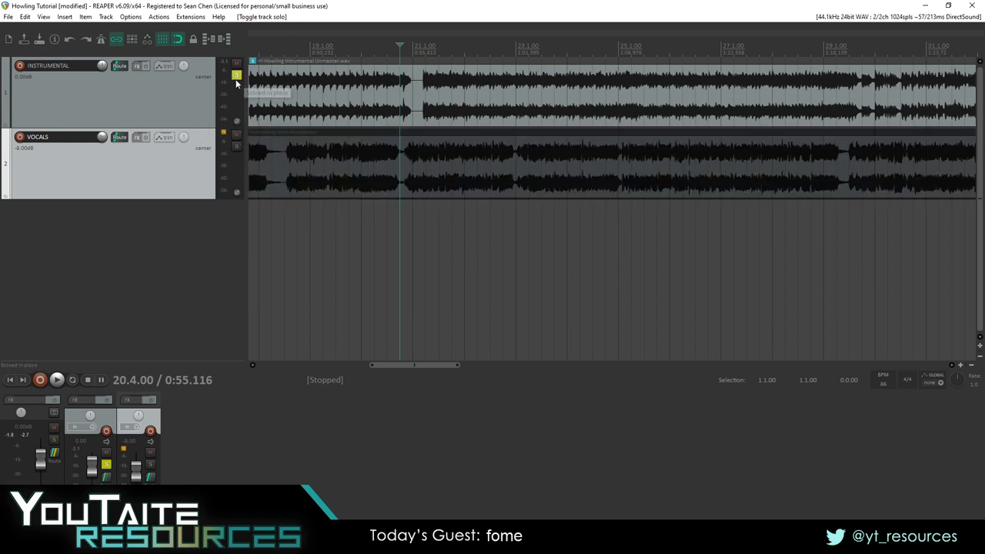
pyautogui.press('space')
pyautogui.press('space')
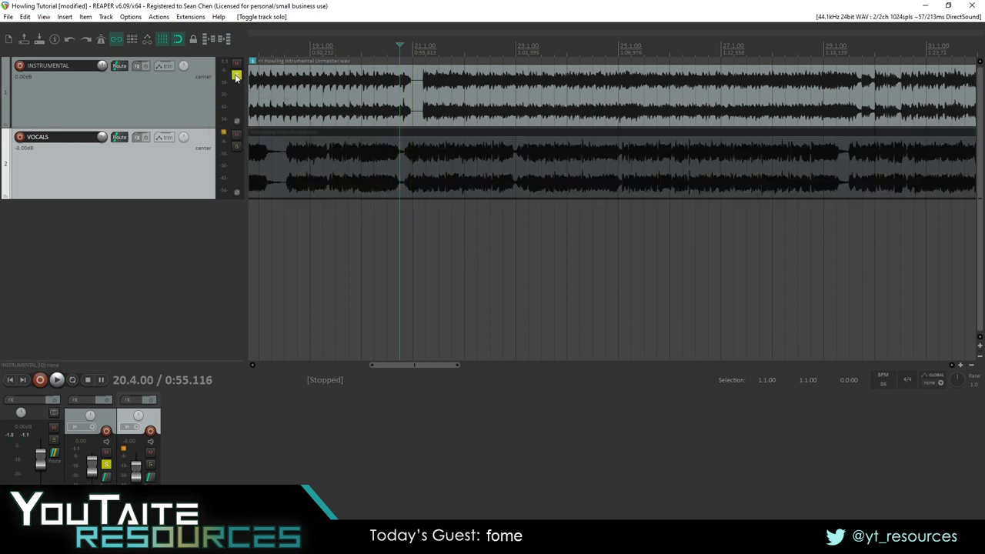
pyautogui.click(236, 74)
# In the INSTRUMENTAL track's routing, disable the master send and set the number of track channels to 6
pyautogui.click(119, 67)
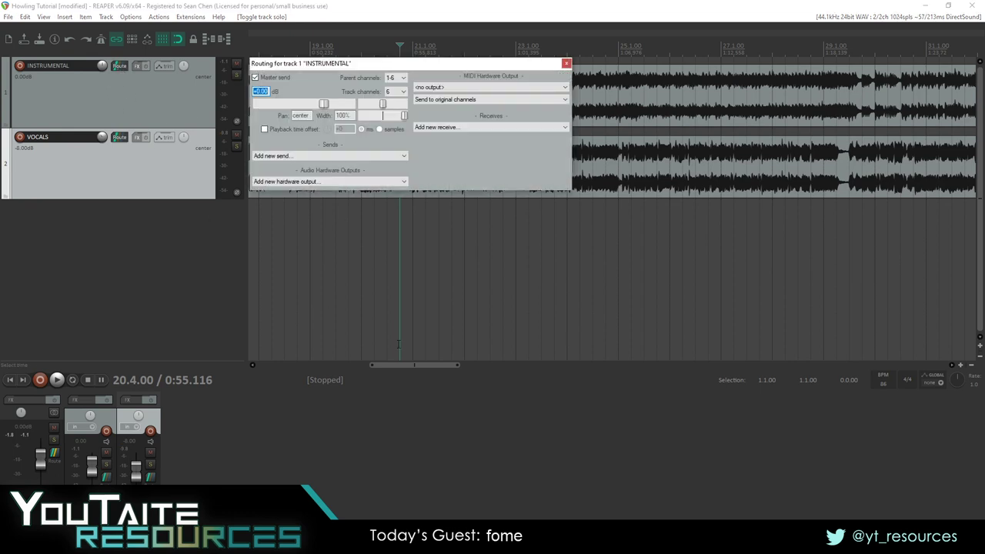
pyautogui.click(257, 79)
pyautogui.click(394, 92)
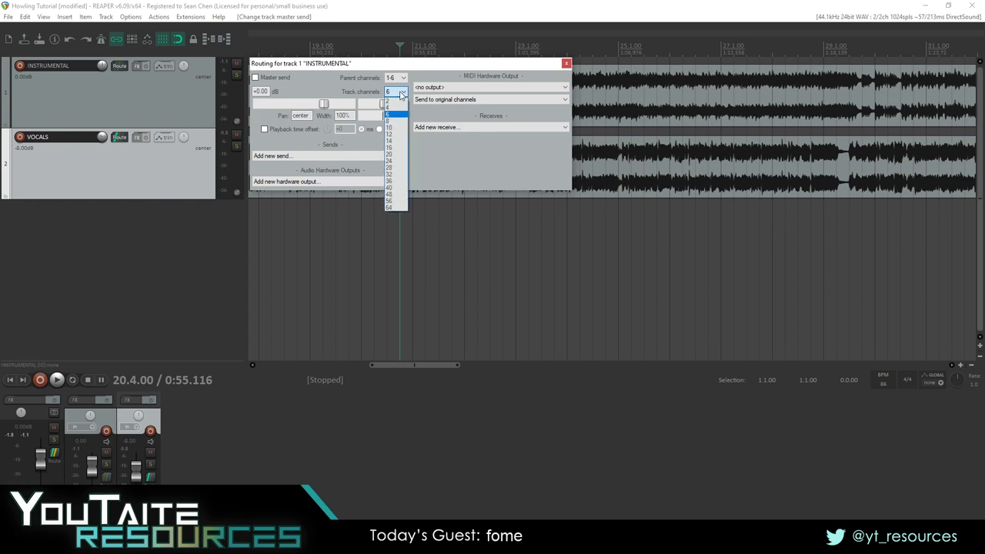
pyautogui.click(389, 100)
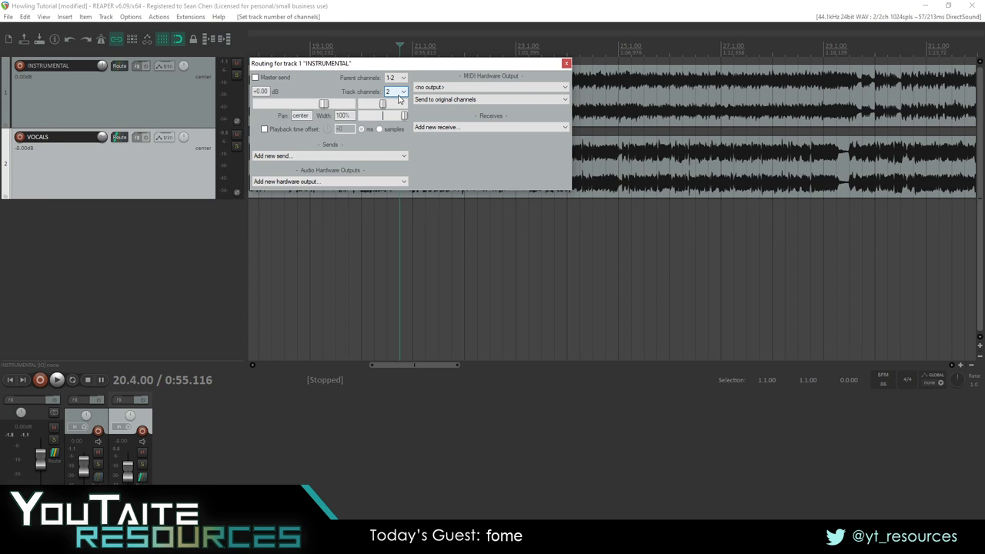
pyautogui.click(399, 91)
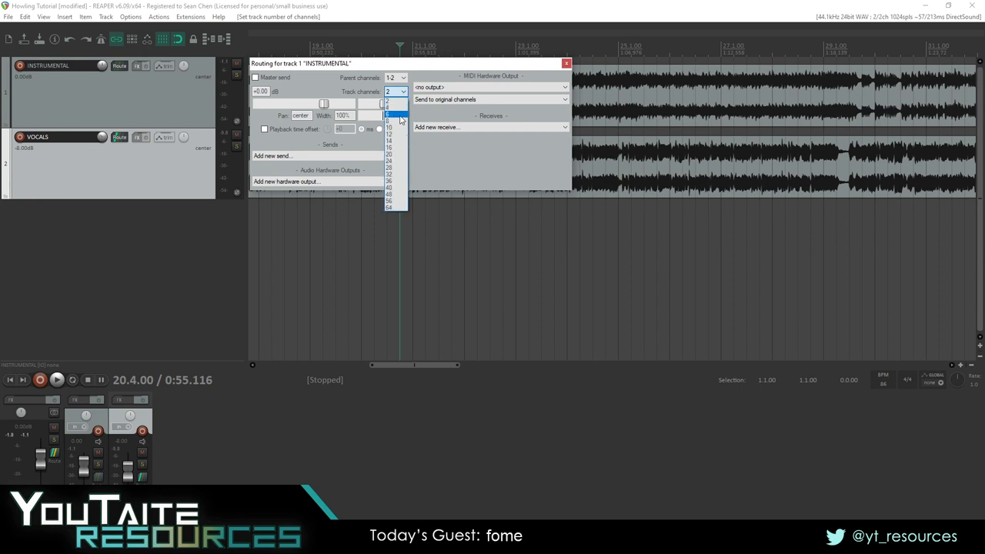
pyautogui.click(394, 119)
pyautogui.click(567, 63)
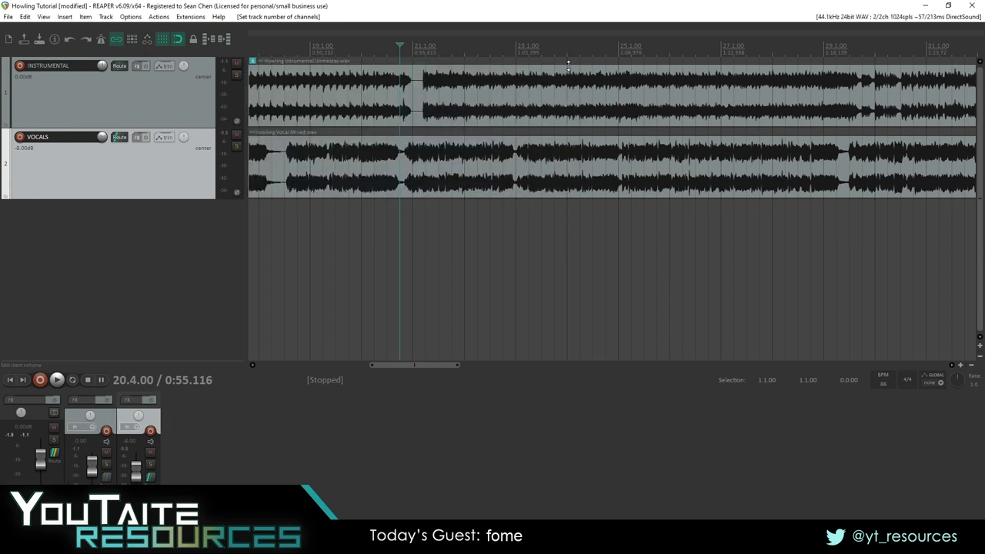
# Add the JS: 3-Band Splitter effect to the INSTRUMENTAL track
pyautogui.click(158, 92)
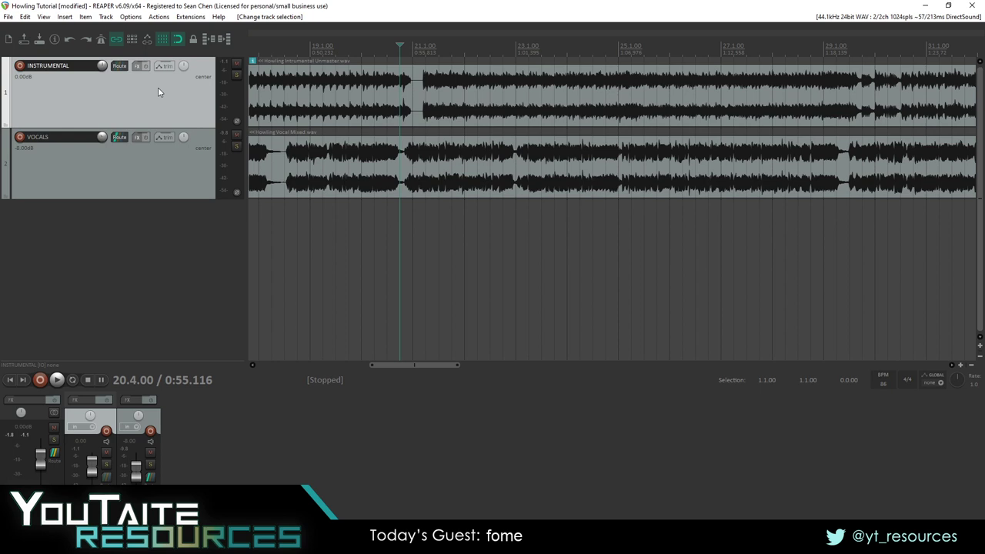
pyautogui.click(137, 65)
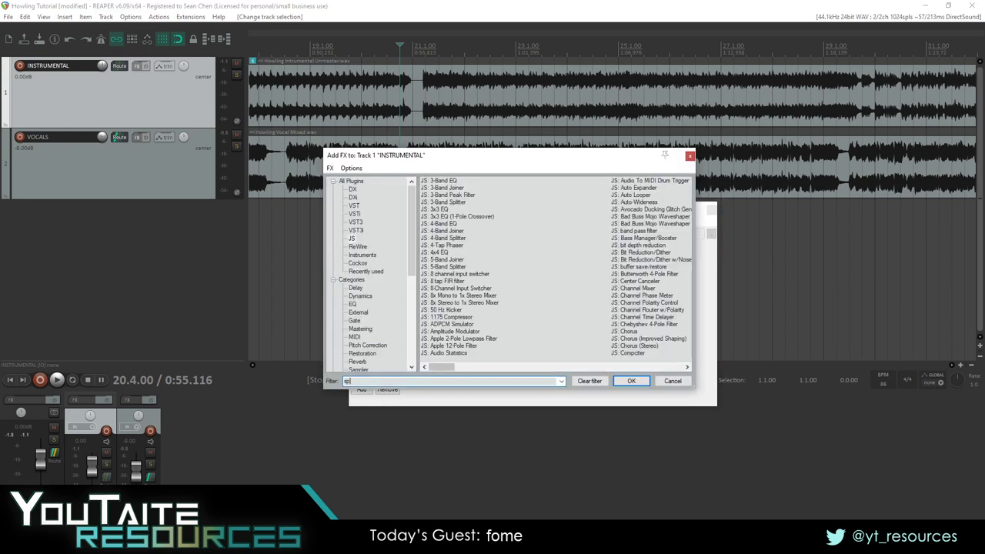
pyautogui.write('splitter')
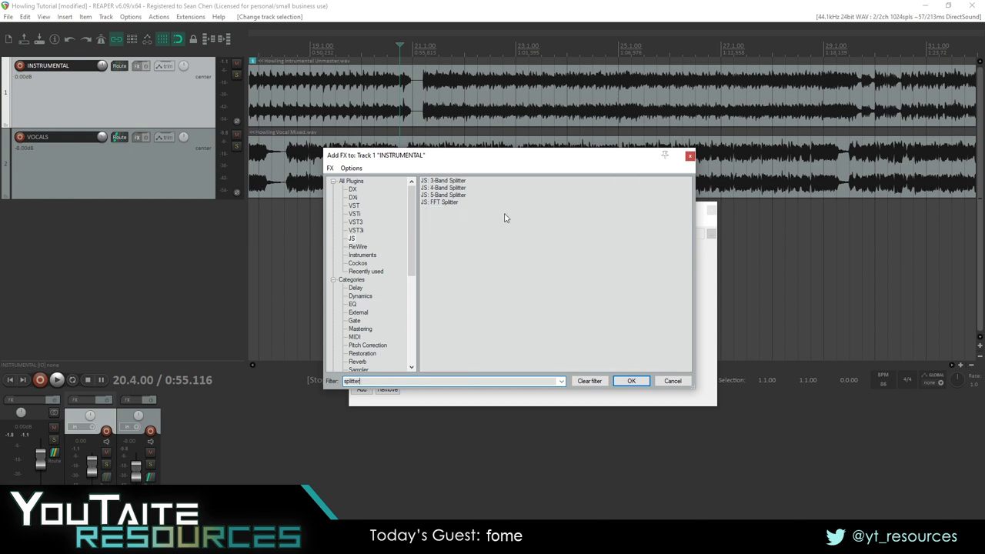
pyautogui.doubleClick(446, 186)
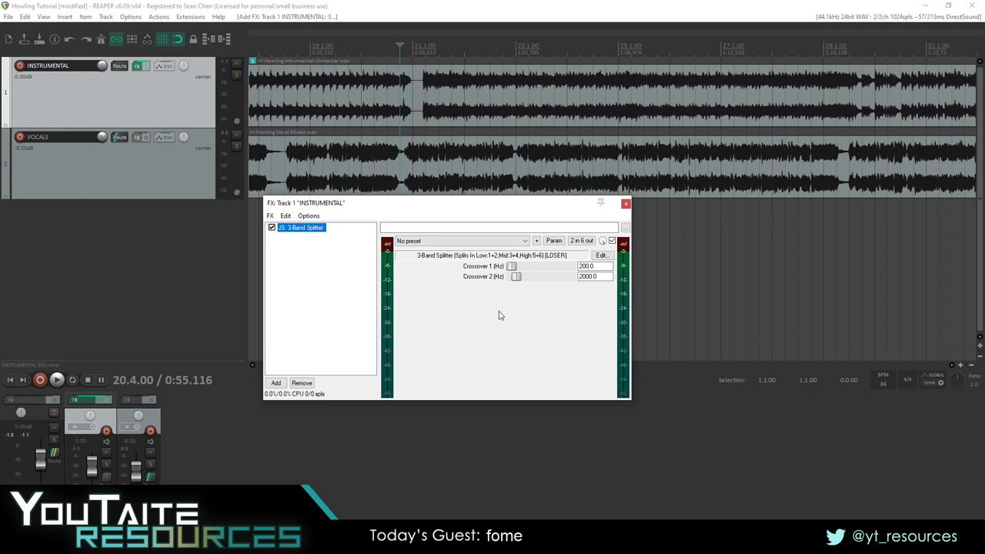
# Set the 3-Band Splitter's Crossover 1 to 500 Hz, enter a new Crossover 2 frequency, and close the effects window
pyautogui.click(582, 266)
pyautogui.click(583, 265)
pyautogui.click(605, 267)
pyautogui.moveTo(606, 267); pyautogui.dragTo(558, 271)
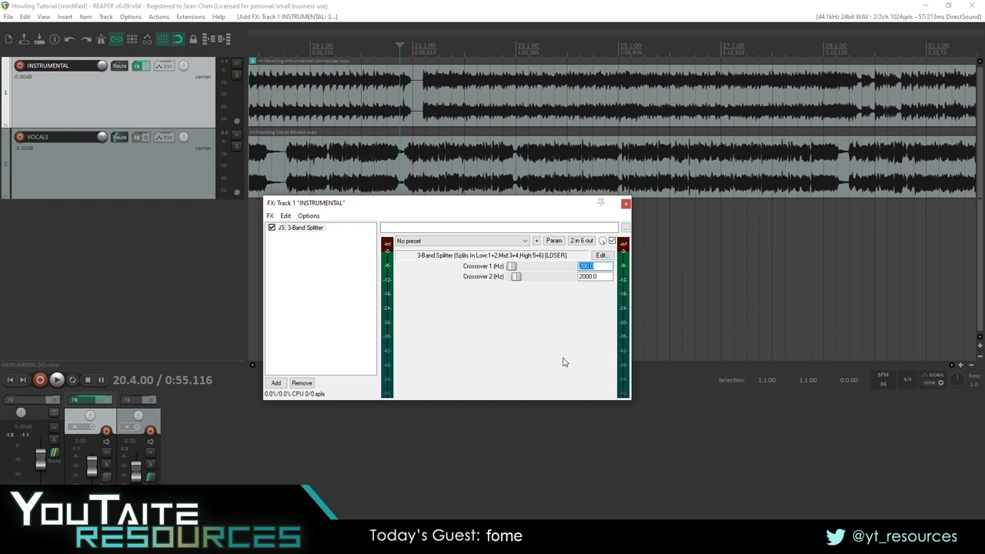
pyautogui.write('500')
pyautogui.press('Tab')
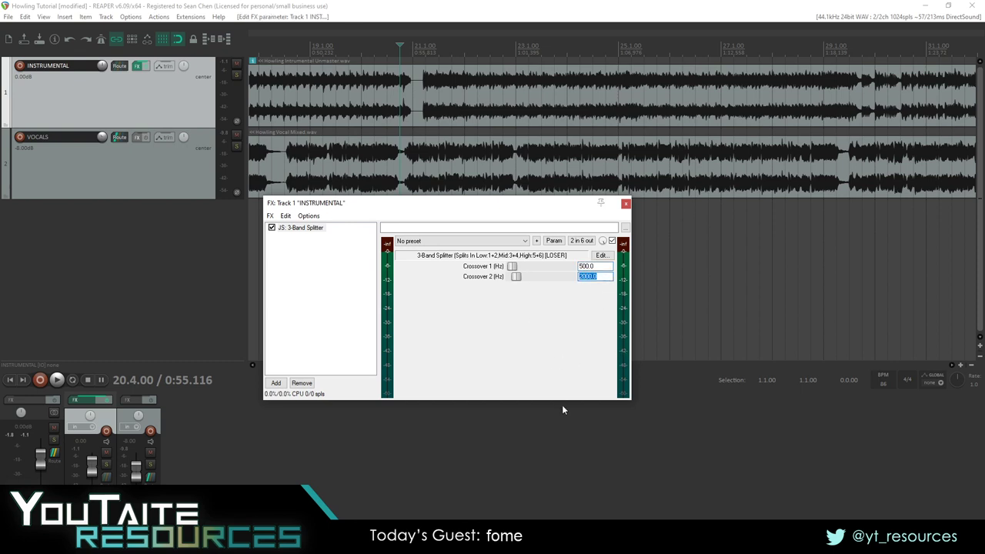
pyautogui.write('22')
pyautogui.click(626, 205)
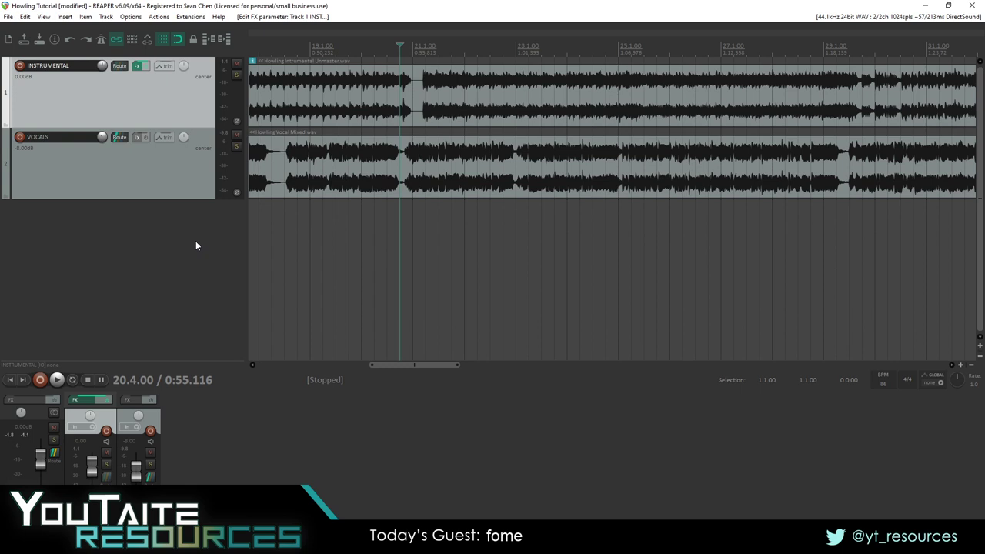
# Review the INSTRUMENTAL track's routing, then solo the track and play it briefly from 20.4.00
pyautogui.click(119, 65)
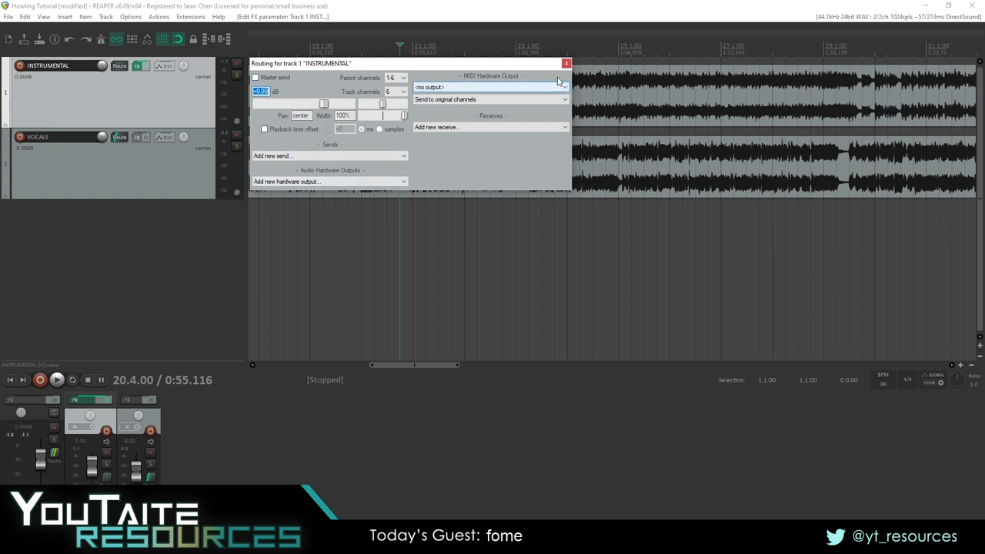
pyautogui.press('Escape')
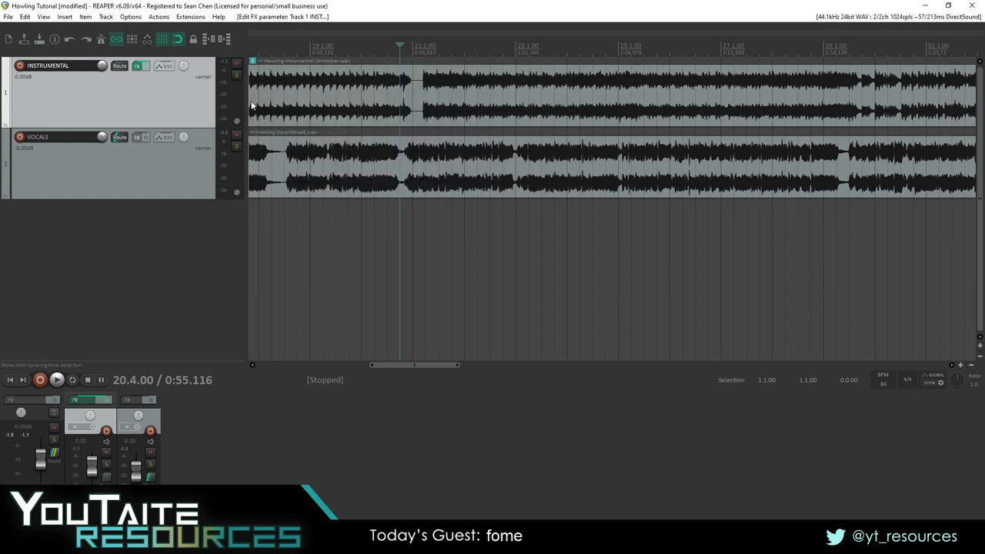
pyautogui.click(236, 74)
pyautogui.press('space')
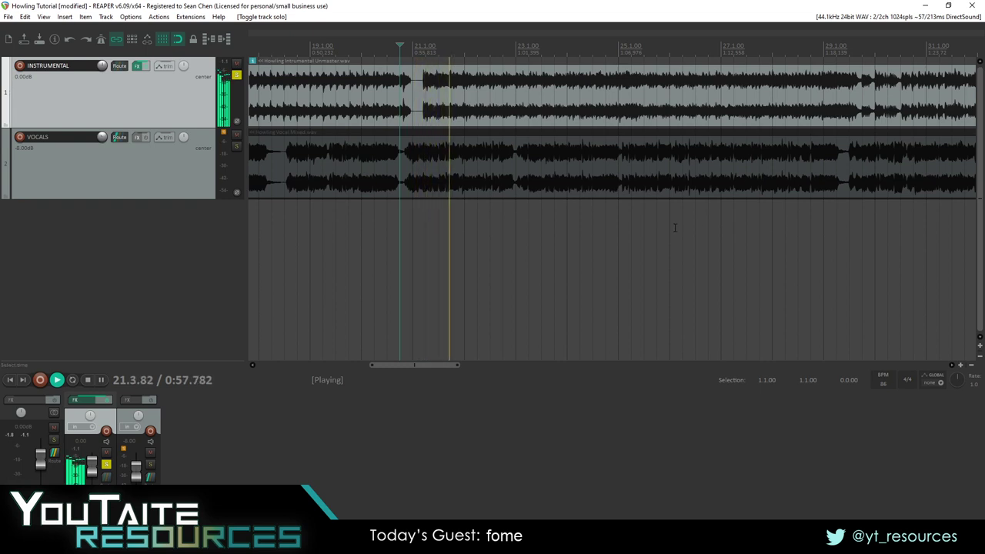
pyautogui.press('space')
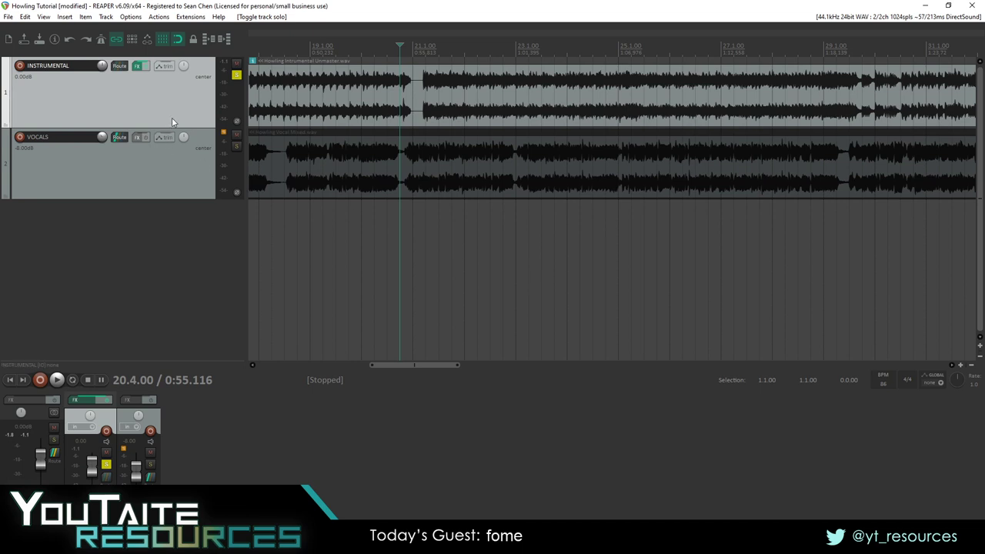
# Insert three new empty tracks between the INSTRUMENTAL and VOCALS tracks
pyautogui.hotkey('ctrl', 't')
pyautogui.hotkey('ctrl', 't')
pyautogui.hotkey('ctrl', 't')
# Name the three new tracks, in order from track 2 to track 4, LOW, MID and HIGH
pyautogui.doubleClick(43, 137)
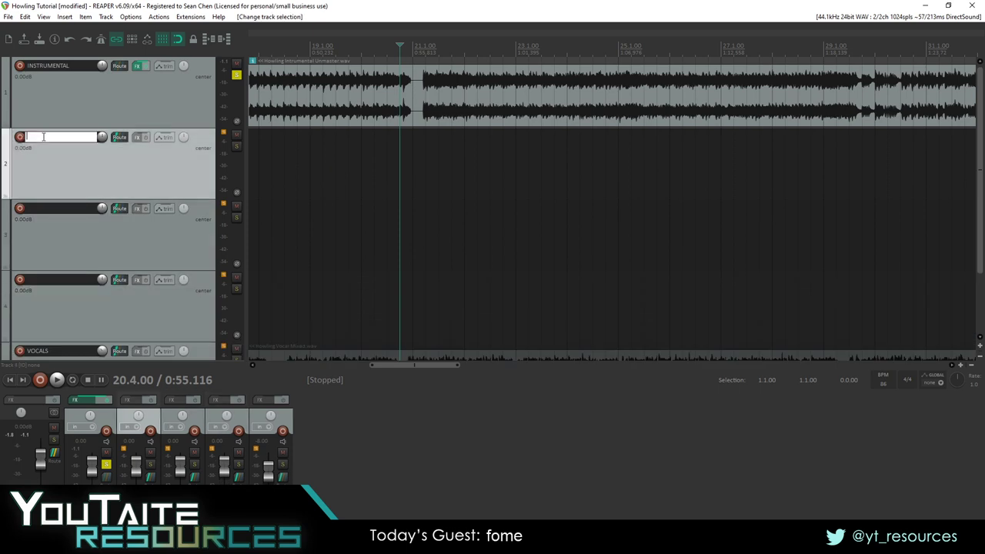
pyautogui.write('LOW')
pyautogui.press('Tab')
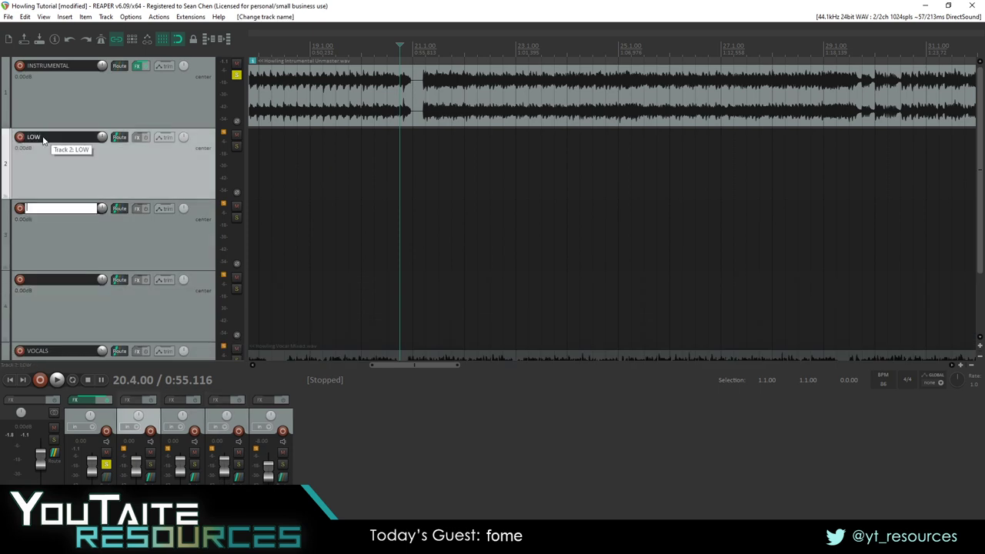
pyautogui.write('MID')
pyautogui.press('Tab')
pyautogui.write('HIGH')
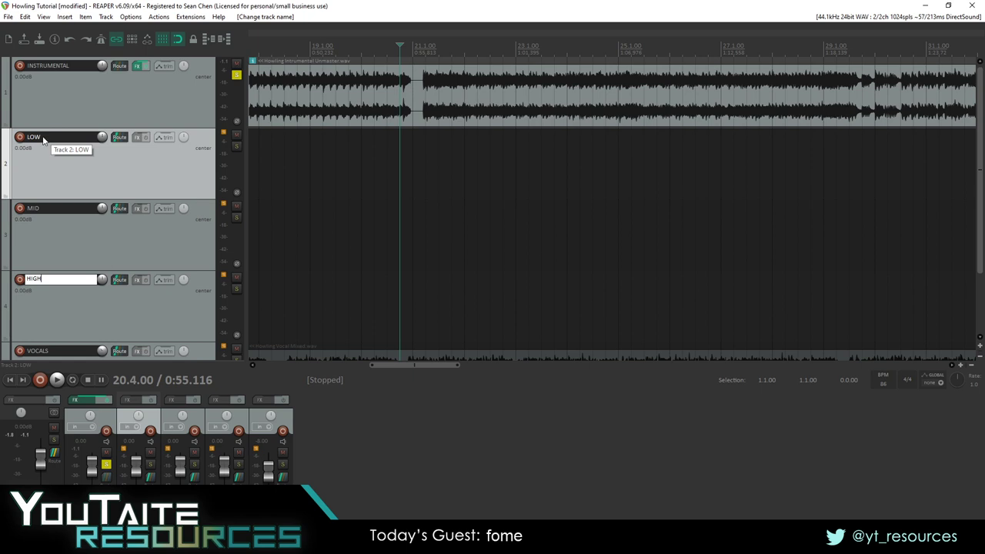
pyautogui.press('Return')
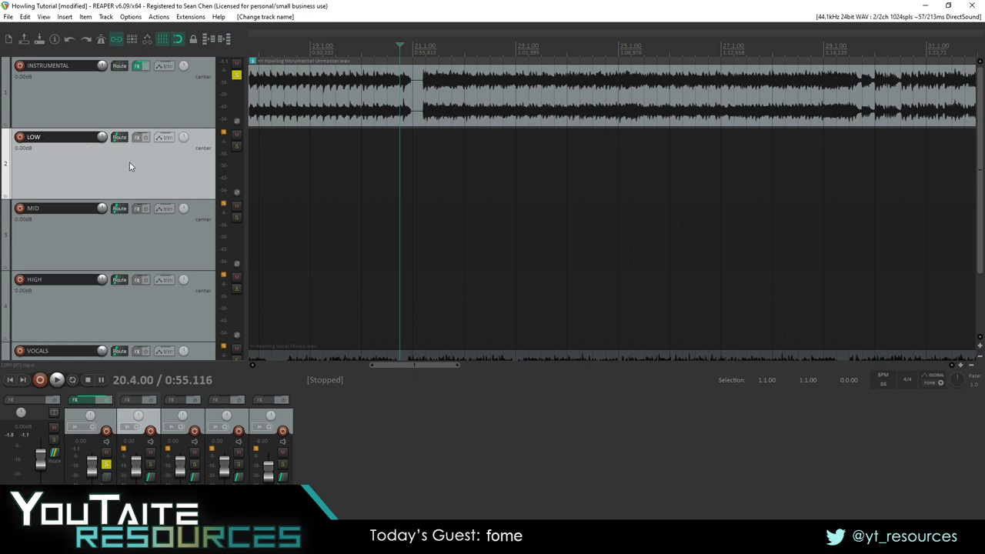
# Add three sends from the INSTRUMENTAL track, one each to the LOW, MID and HIGH tracks
pyautogui.press('Down')
pyautogui.press('Down')
pyautogui.click(136, 88)
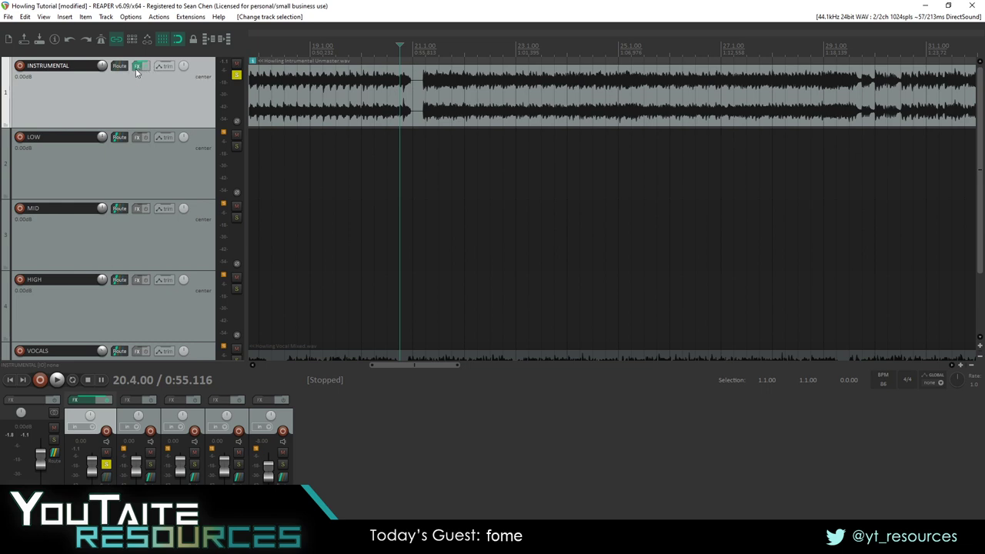
pyautogui.click(120, 65)
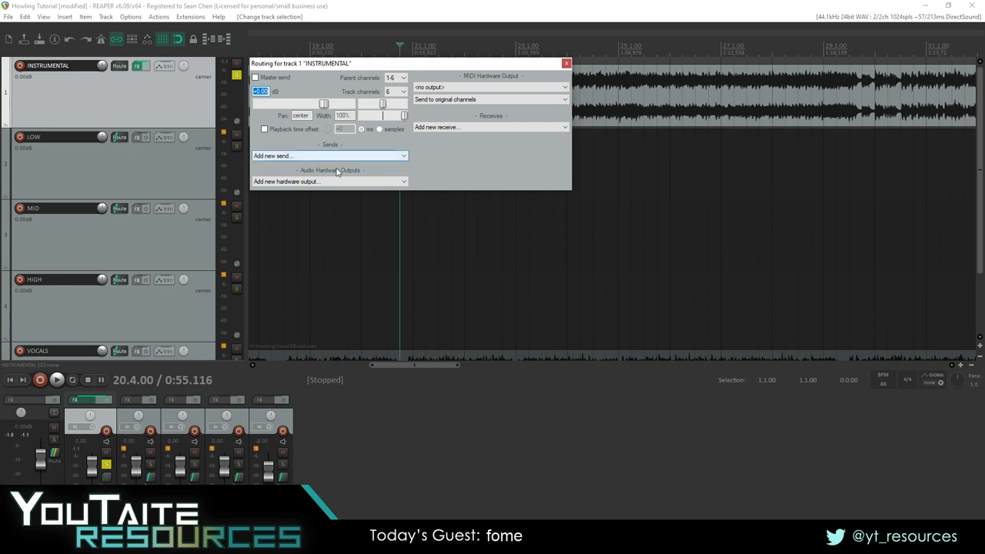
pyautogui.click(275, 156)
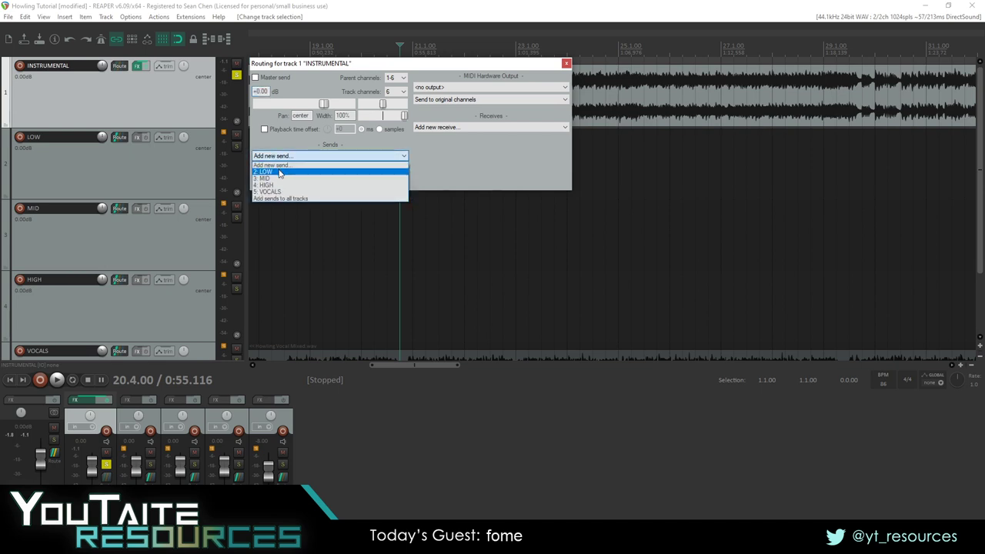
pyautogui.click(280, 172)
pyautogui.click(283, 156)
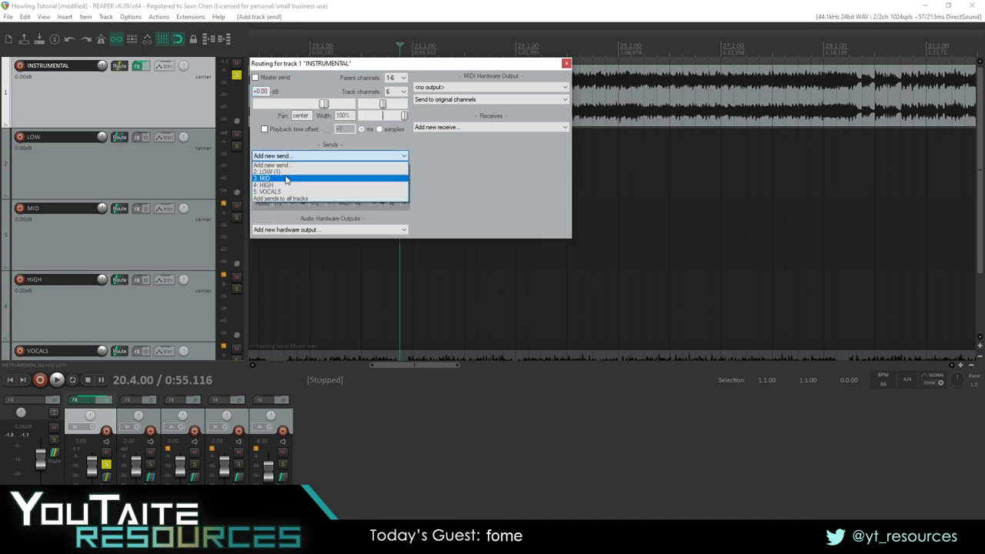
pyautogui.click(286, 179)
pyautogui.click(283, 155)
pyautogui.click(287, 186)
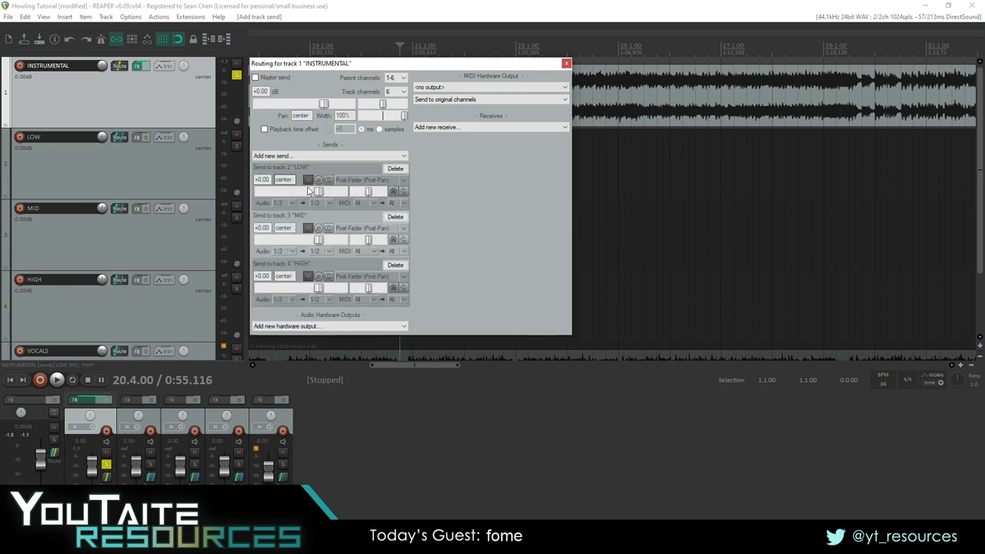
pyautogui.click(138, 67)
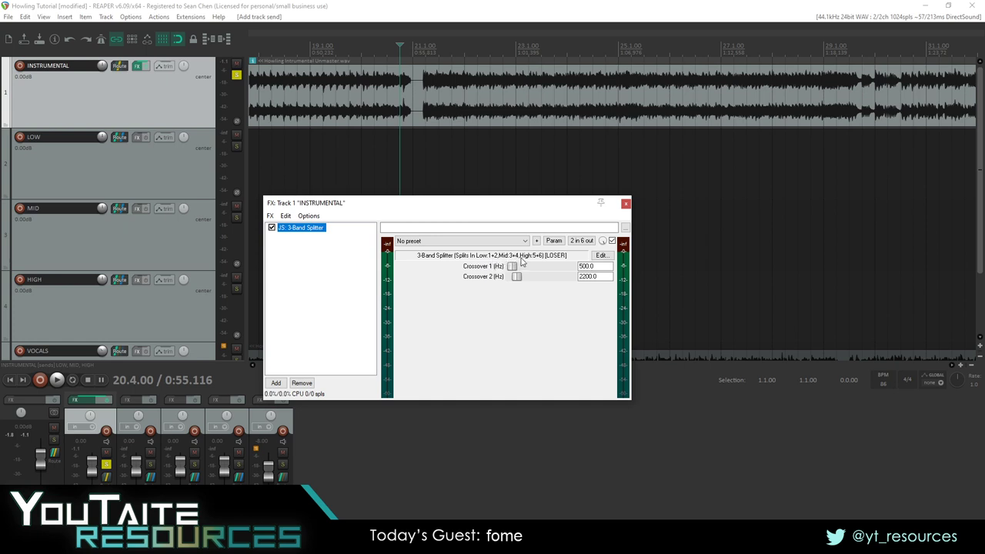
pyautogui.click(626, 202)
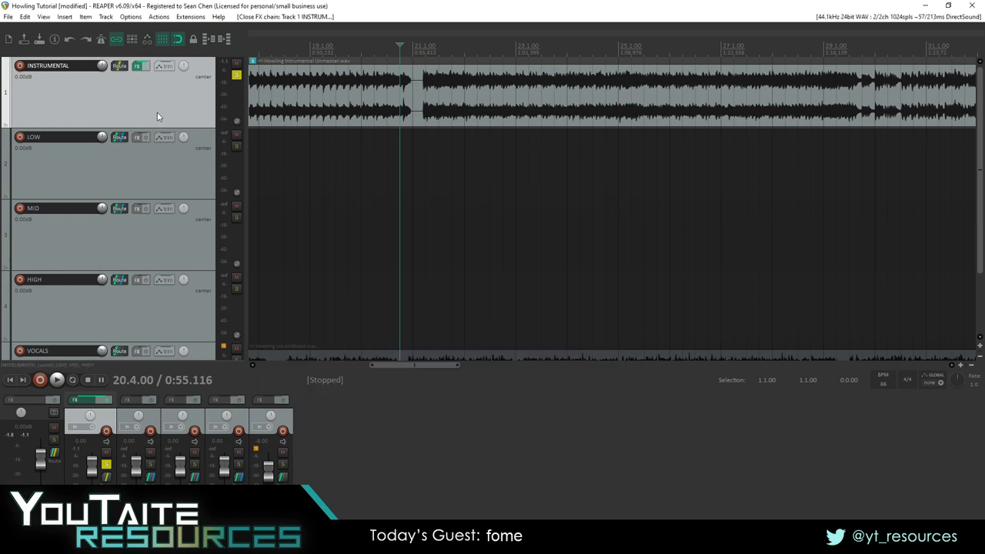
pyautogui.click(120, 67)
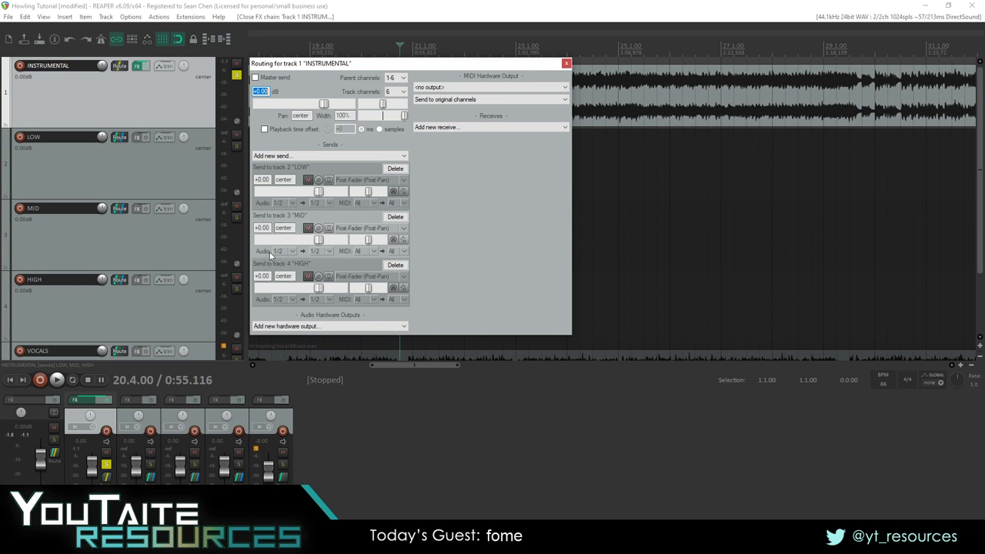
pyautogui.click(291, 251)
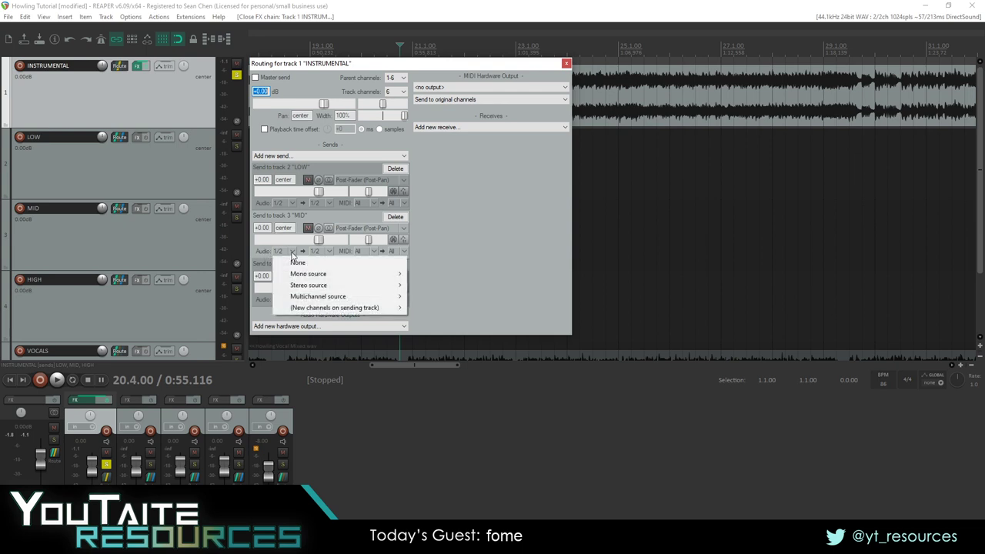
pyautogui.moveTo(308, 286)
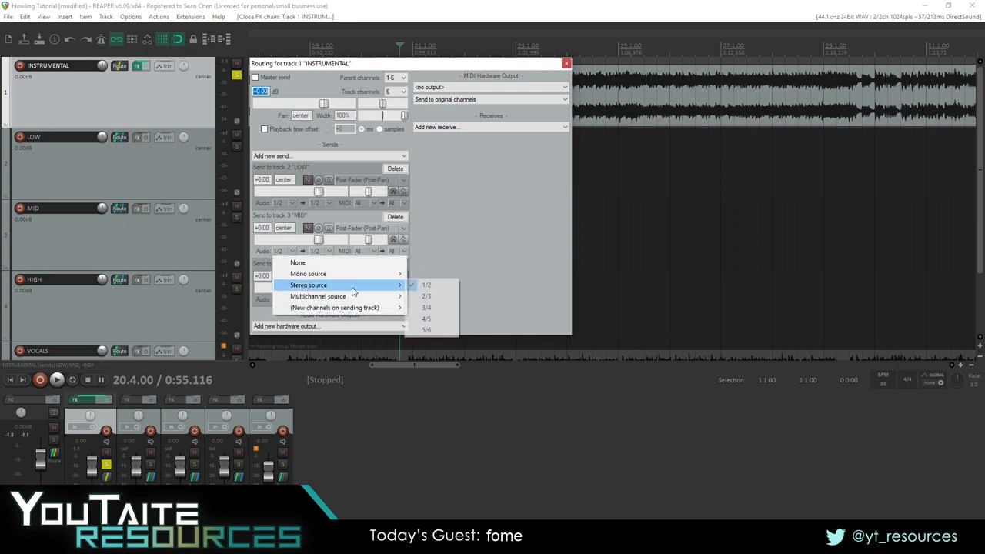
pyautogui.click(443, 309)
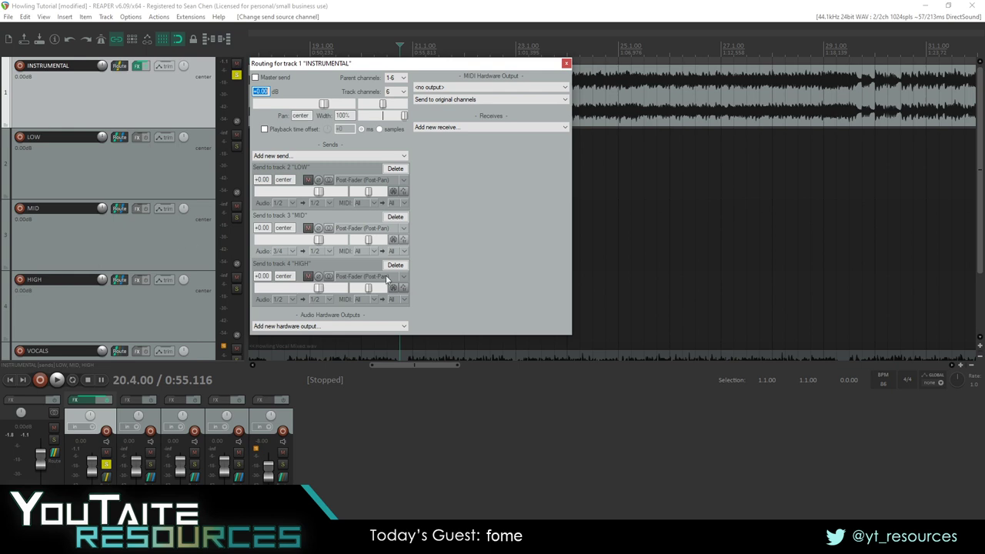
pyautogui.click(292, 300)
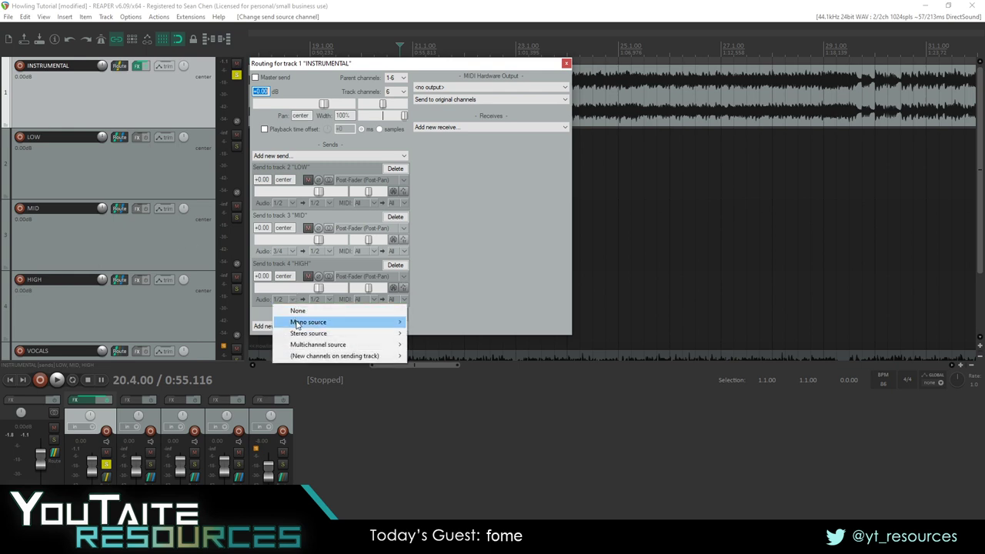
pyautogui.moveTo(362, 333)
pyautogui.click(428, 378)
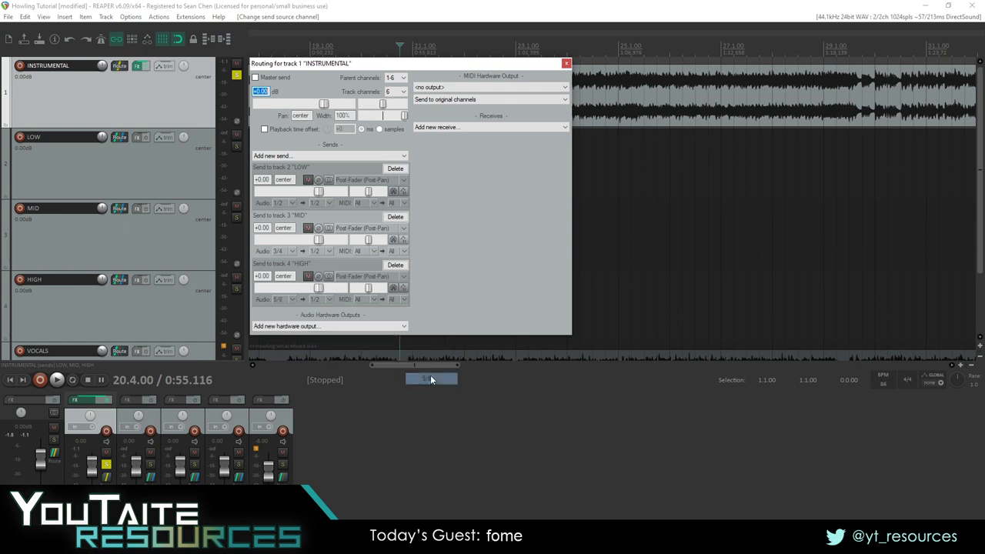
pyautogui.click(566, 63)
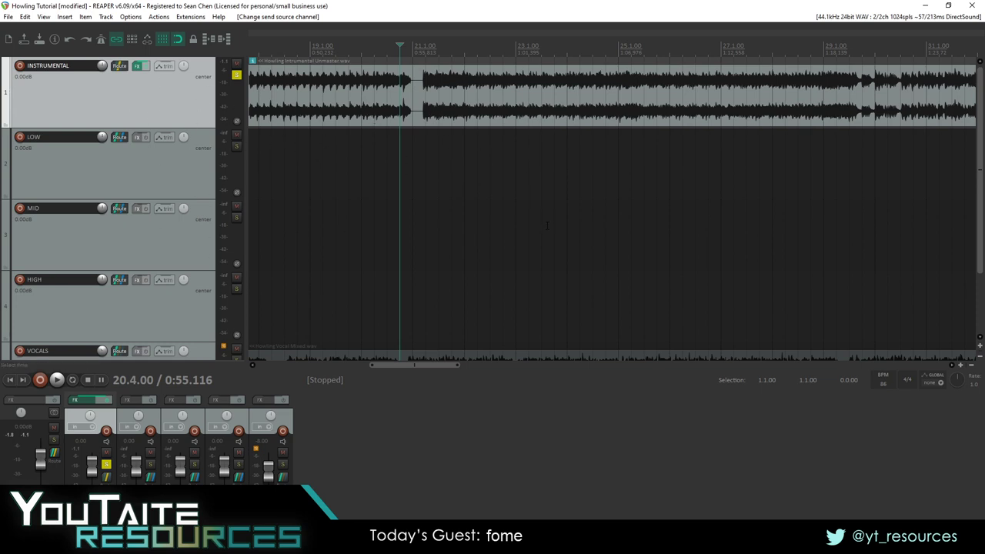
# Play the soloed instrumental briefly from 20.4.00 to check the signal on the three band tracks
pyautogui.press('space')
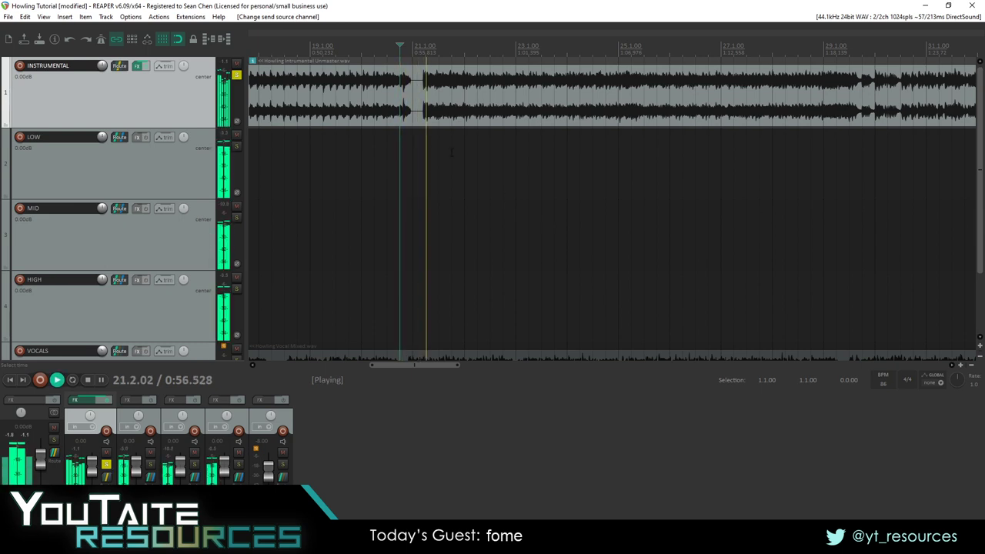
pyautogui.press('space')
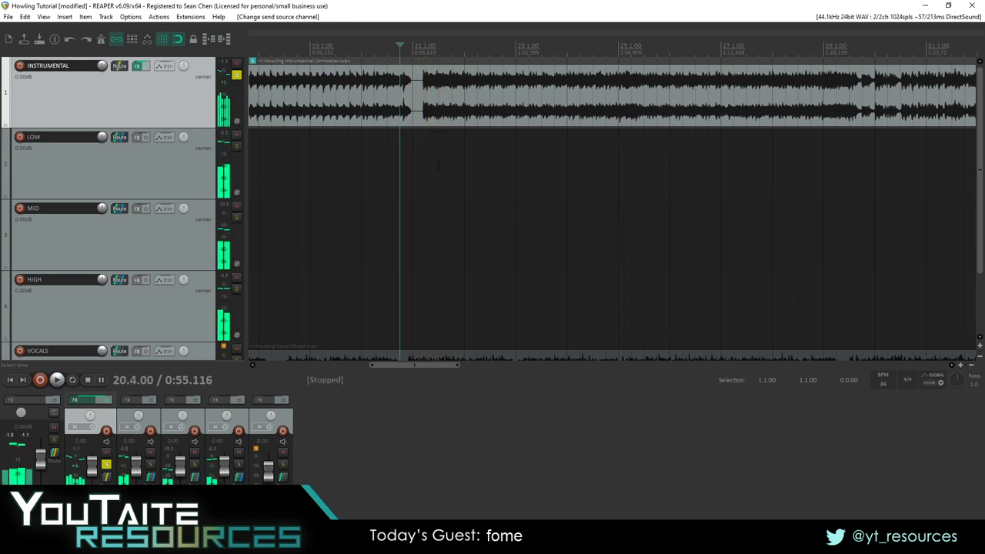
pyautogui.press('pagedown')
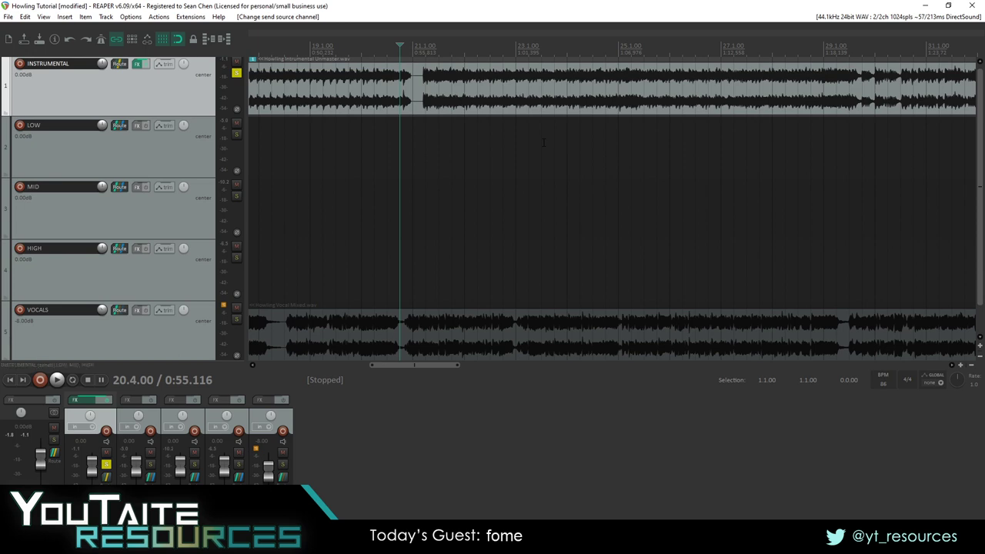
# Audition the LOW, MID and HIGH tracks by soloing each in turn during playback from 21.1.00, leaving no track soloed
pyautogui.click(182, 160)
pyautogui.click(180, 254)
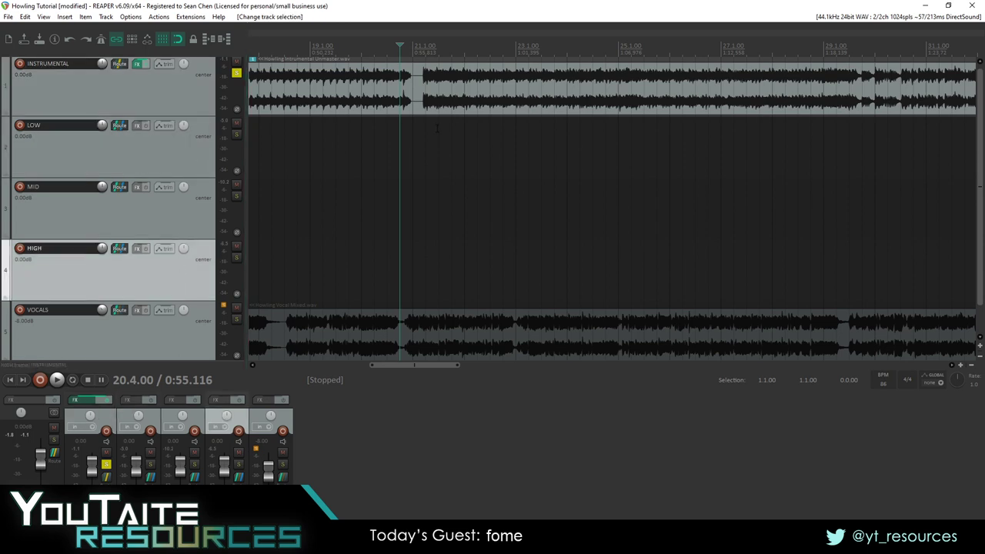
pyautogui.click(436, 131)
pyautogui.click(416, 129)
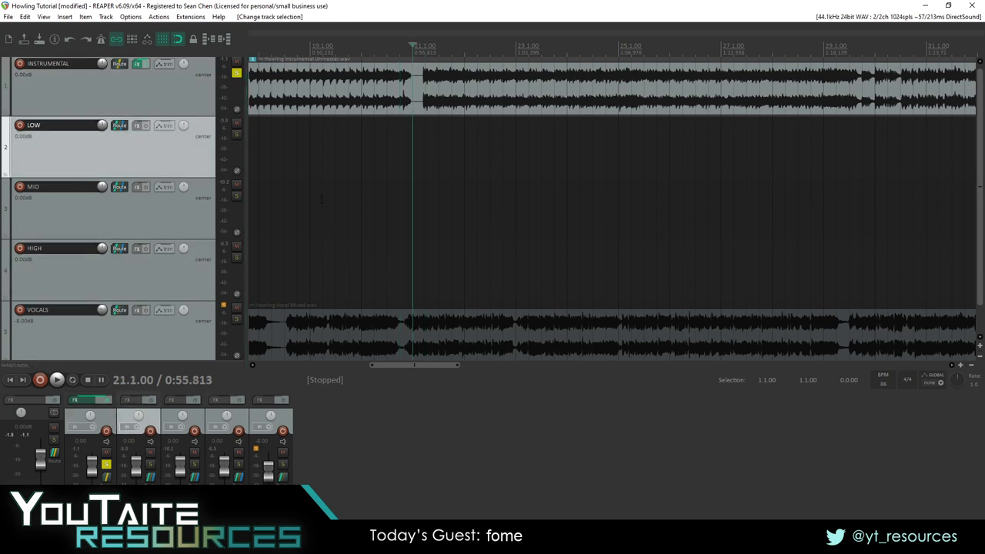
pyautogui.click(236, 133)
pyautogui.press('space')
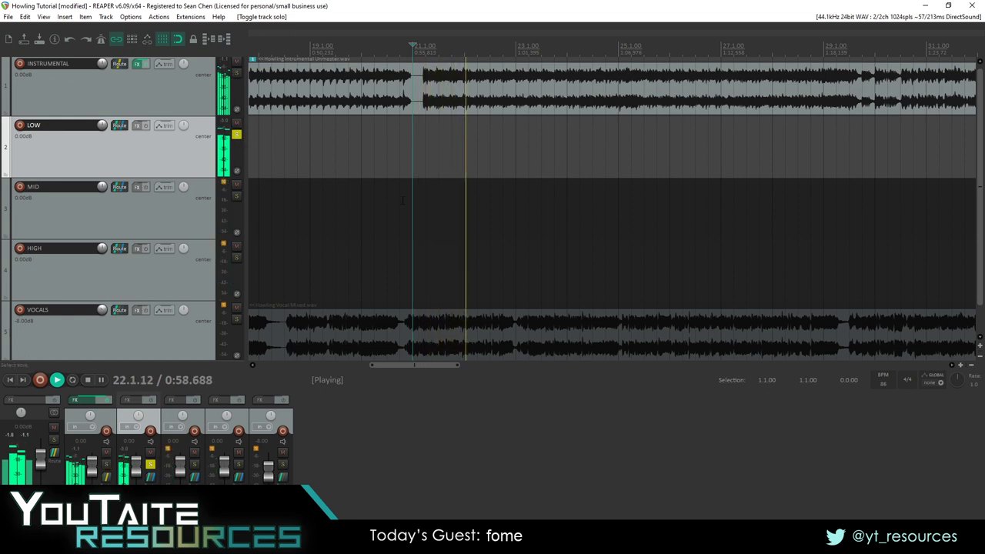
pyautogui.click(236, 134)
pyautogui.click(236, 197)
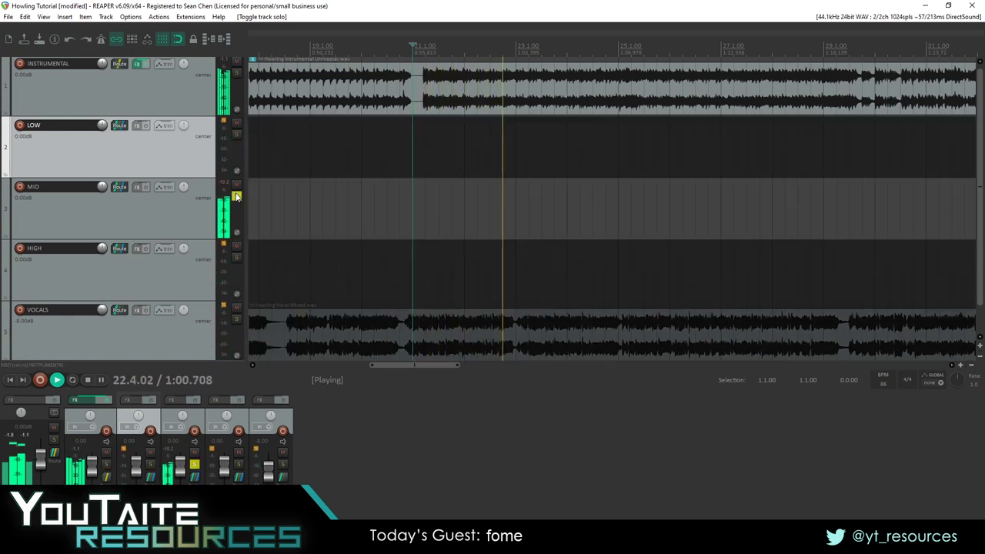
pyautogui.click(236, 197)
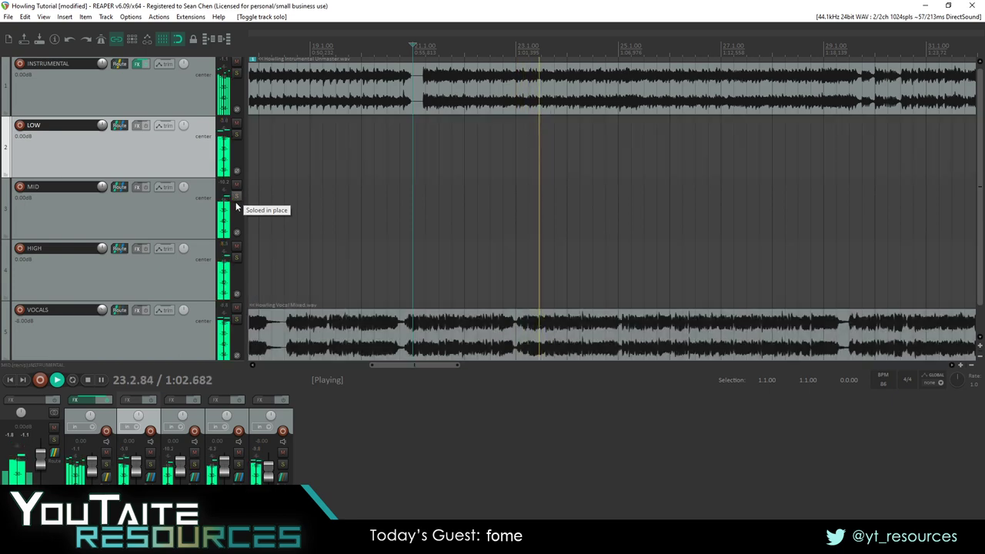
pyautogui.click(237, 257)
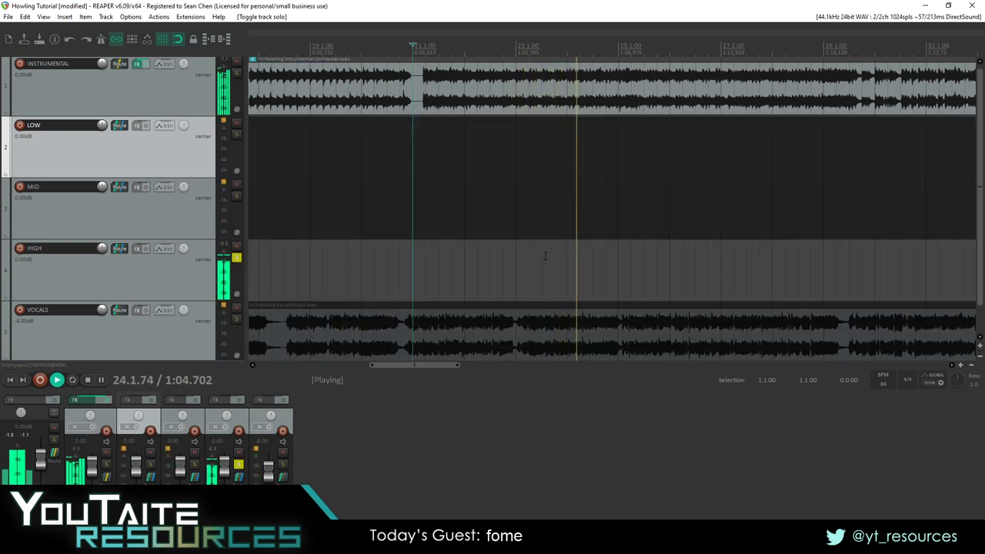
pyautogui.press('space')
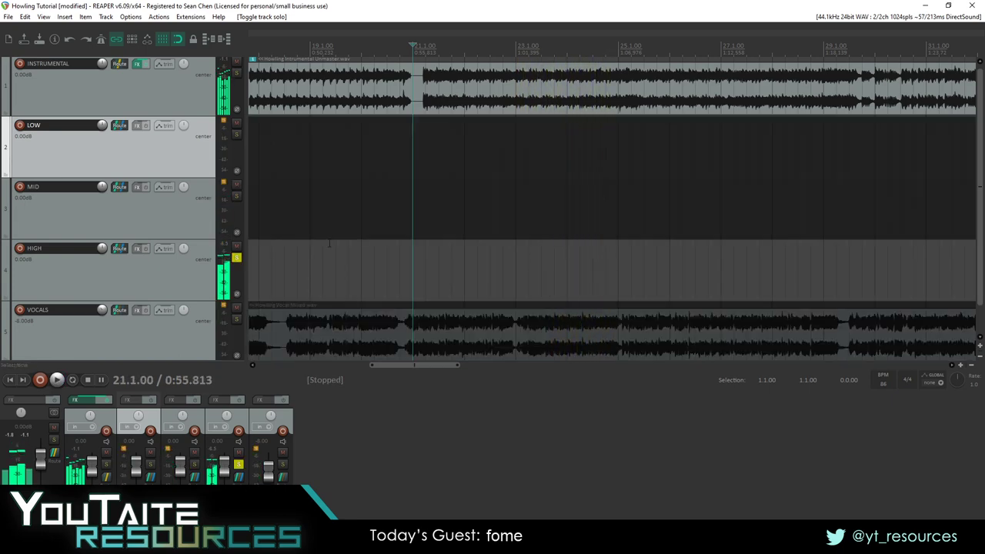
pyautogui.click(237, 257)
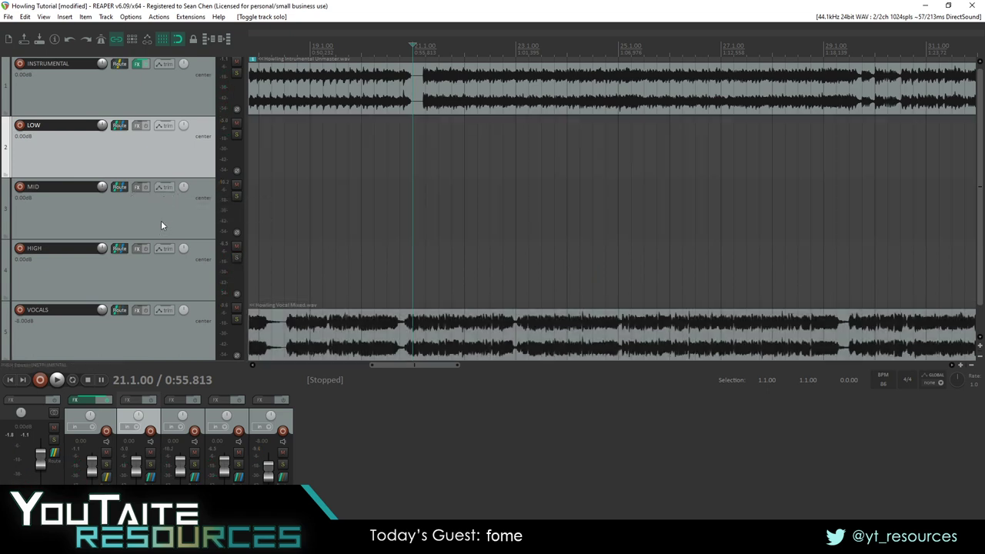
# Select the MID track and review its routing
pyautogui.click(180, 223)
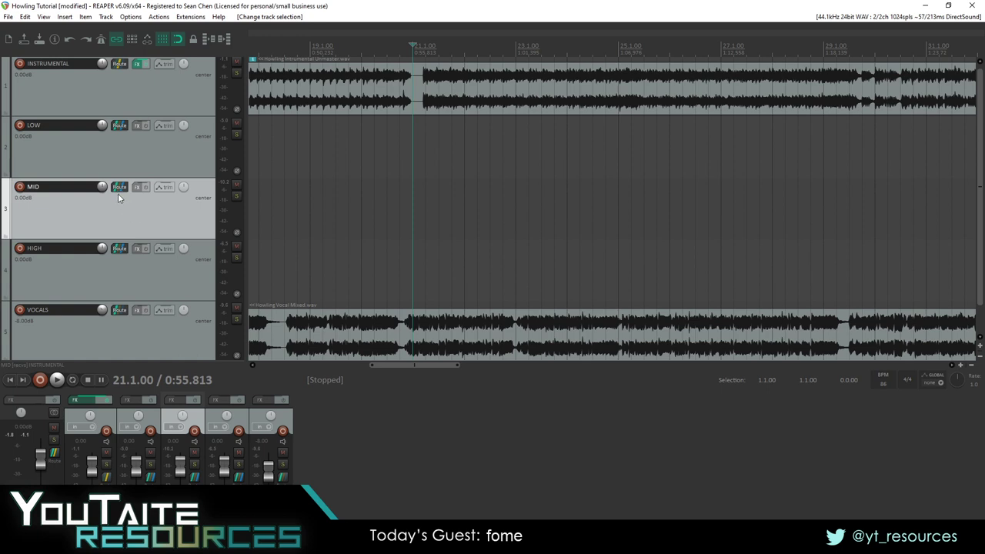
pyautogui.moveTo(133, 192)
pyautogui.click(121, 187)
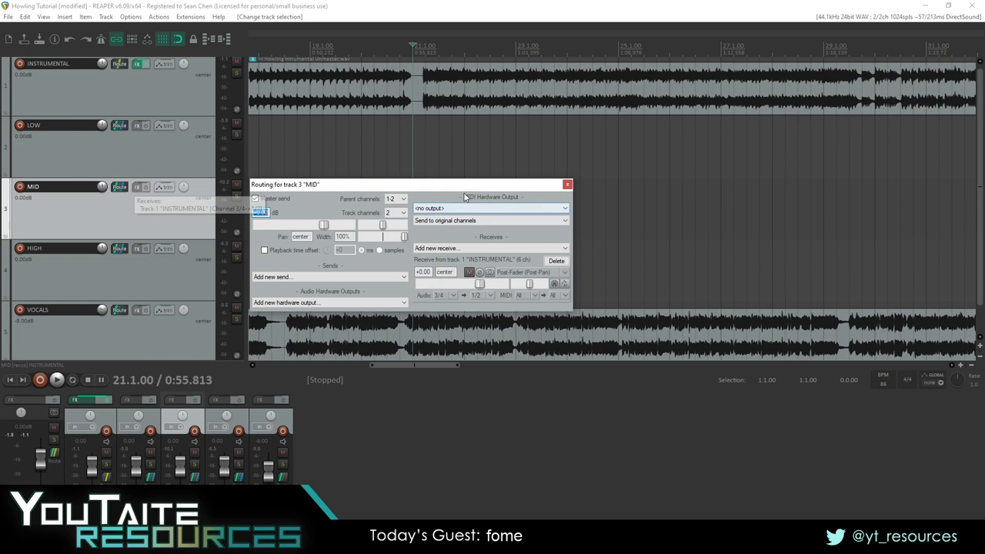
pyautogui.click(567, 184)
# Find the "mid side" effects and add both JS: Mid/Side Decoder and JS: Mid/Side Encoder to the MID track
pyautogui.click(139, 186)
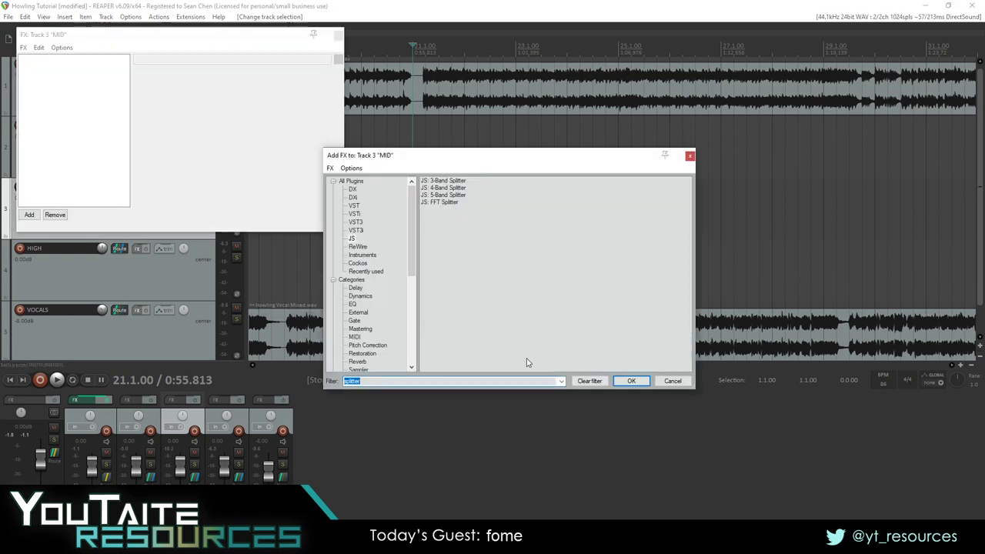
pyautogui.write('mid side')
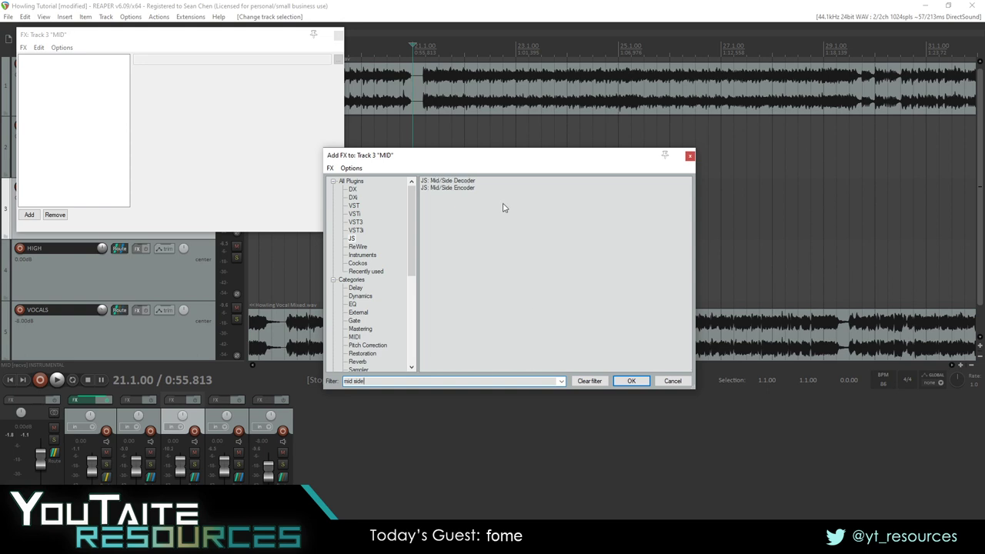
pyautogui.moveTo(486, 204); pyautogui.dragTo(110, 137)
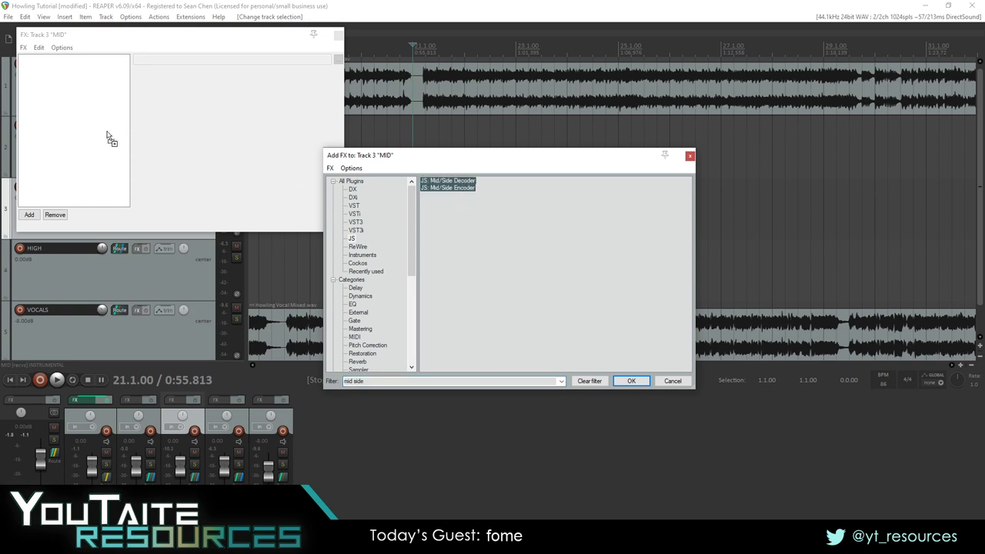
pyautogui.click(690, 157)
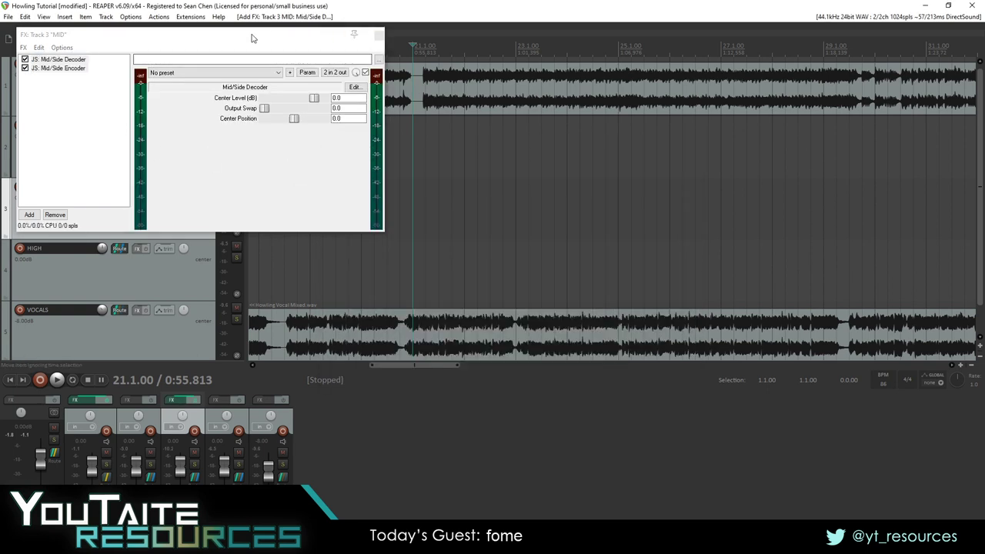
# Reorder the MID track's effects chain so the Mid/Side Encoder comes before the Mid/Side Decoder
pyautogui.moveTo(253, 34); pyautogui.dragTo(552, 137)
pyautogui.click(391, 231)
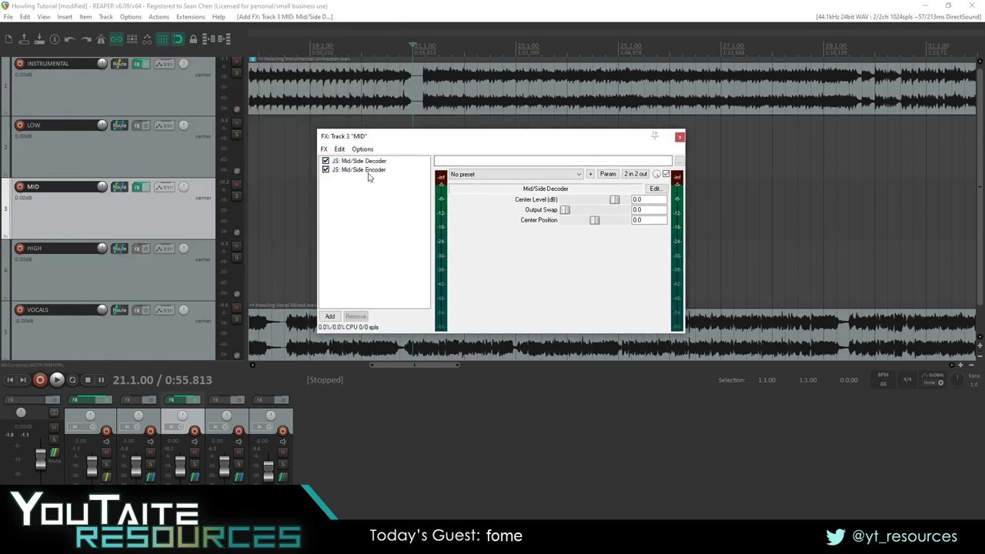
pyautogui.moveTo(377, 161); pyautogui.dragTo(377, 198)
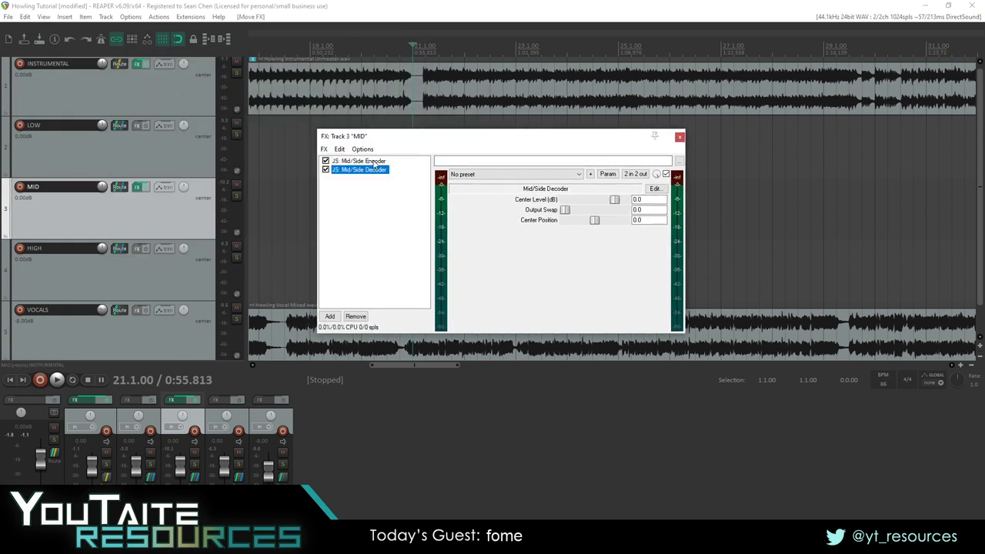
pyautogui.click(382, 239)
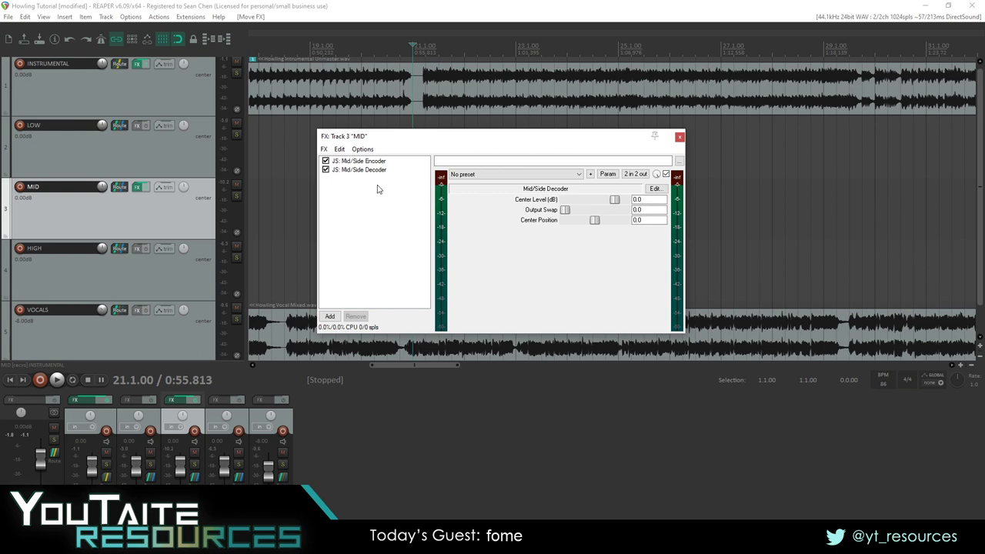
pyautogui.click(179, 219)
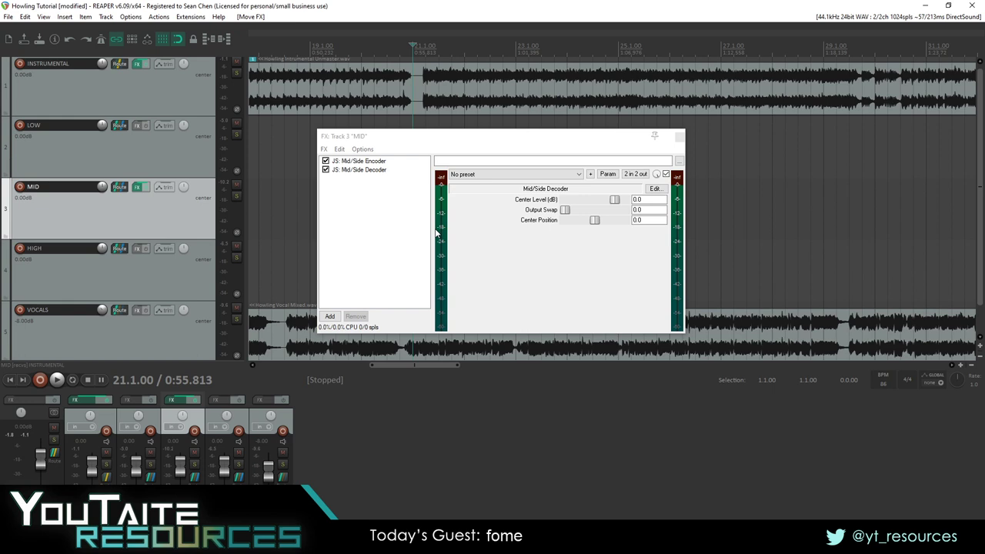
# Review the settings of the Mid/Side Encoder and Mid/Side Decoder in the MID track's effects chain
pyautogui.click(365, 174)
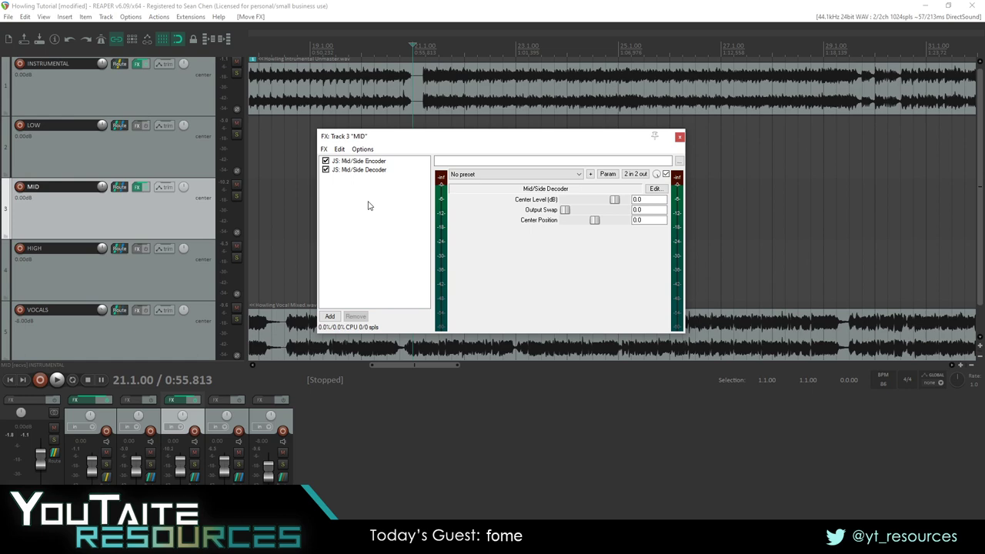
pyautogui.click(376, 161)
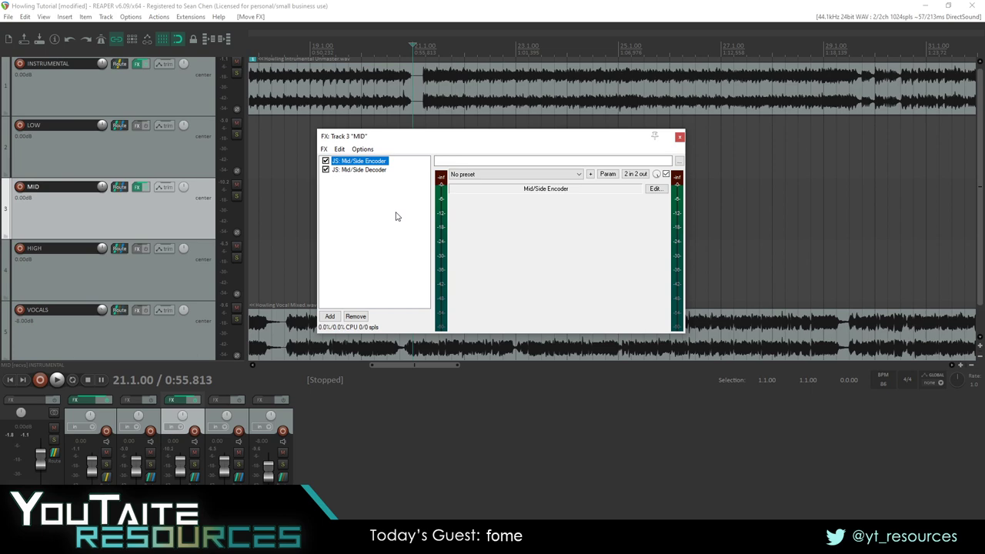
pyautogui.click(387, 169)
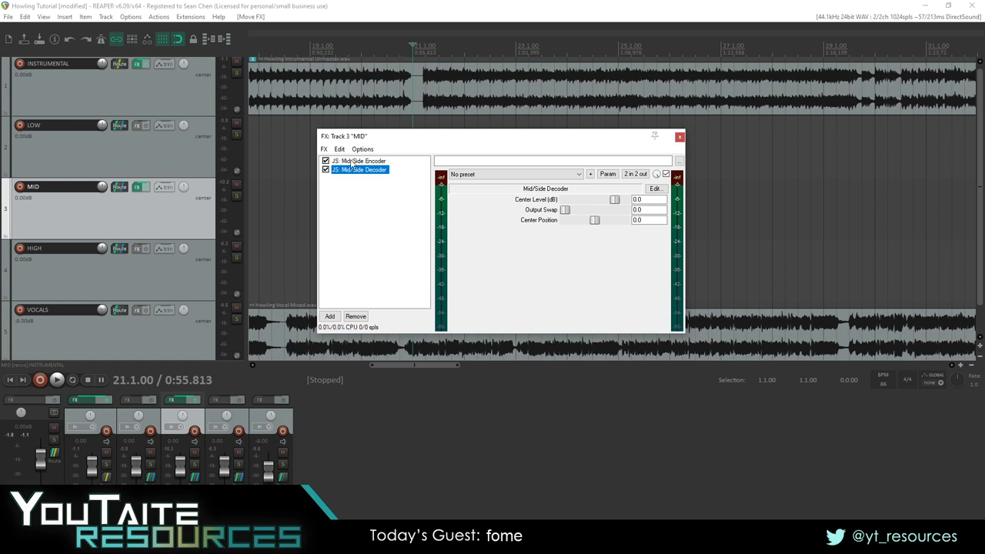
pyautogui.click(376, 161)
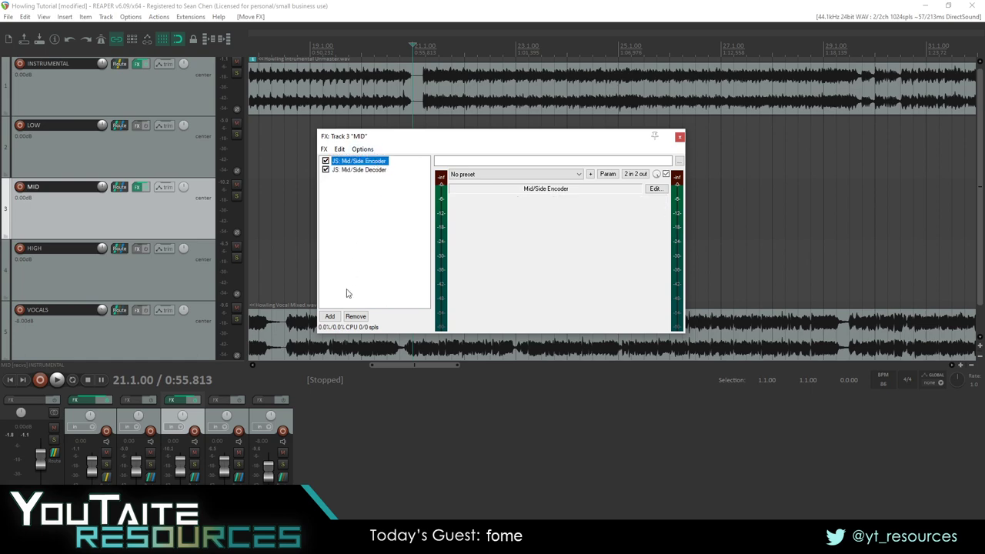
# Find "reacomp" and add VST: ReaComp (Cockos) to the MID track's effects chain
pyautogui.click(329, 316)
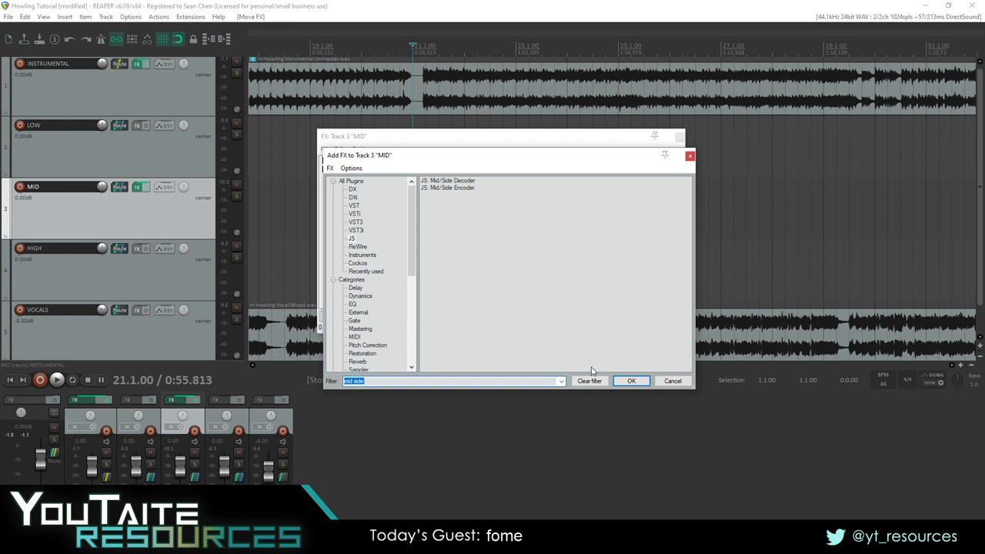
pyautogui.write('reacomp')
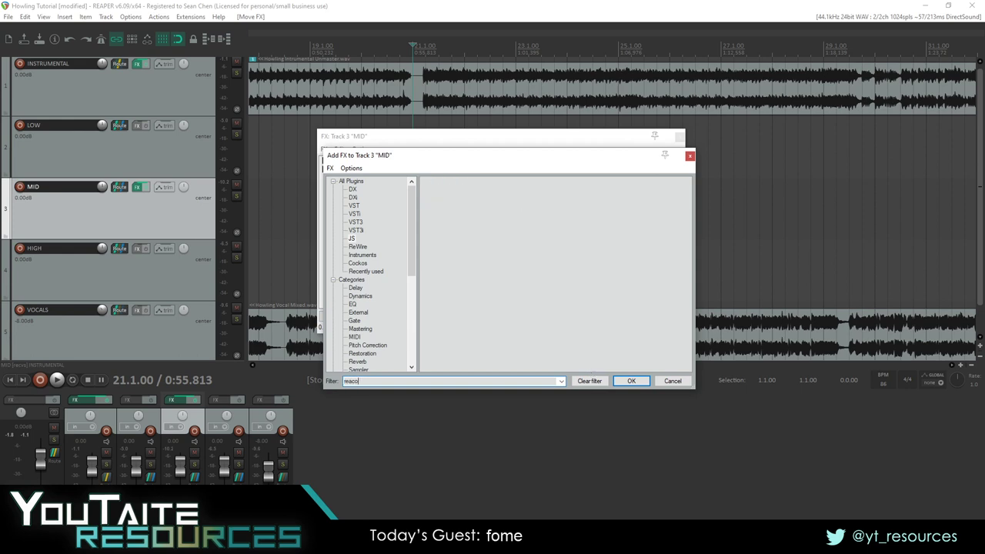
pyautogui.click(350, 181)
pyautogui.doubleClick(461, 181)
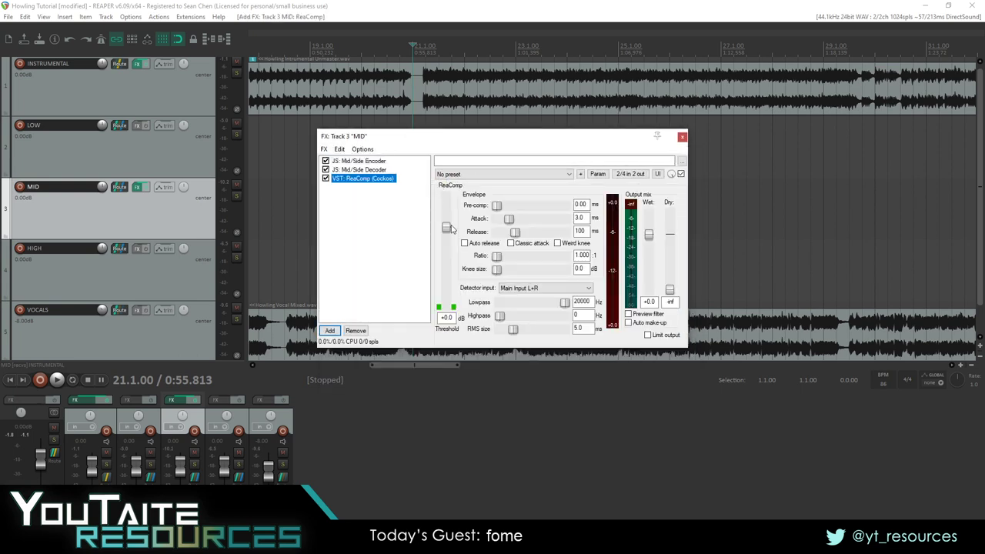
# Reorder the MID track's effects chain so ReaComp sits between the Mid/Side Encoder and the Mid/Side Decoder
pyautogui.moveTo(379, 178)
pyautogui.mouseDown()
pyautogui.moveTo(384, 165)
pyautogui.moveTo(382, 180)
pyautogui.mouseUp()
pyautogui.doubleClick(374, 170)
pyautogui.click(579, 152)
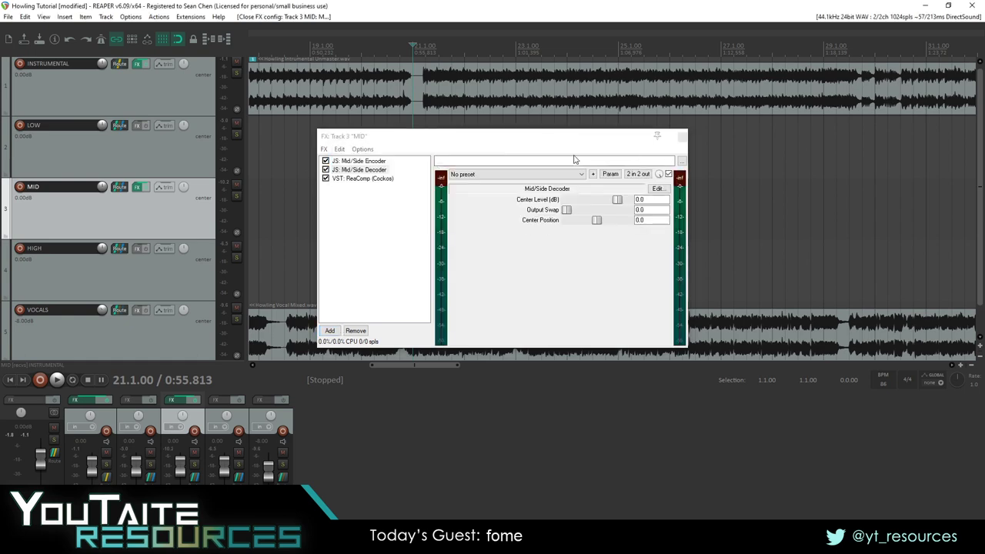
pyautogui.click(377, 178)
pyautogui.click(362, 169)
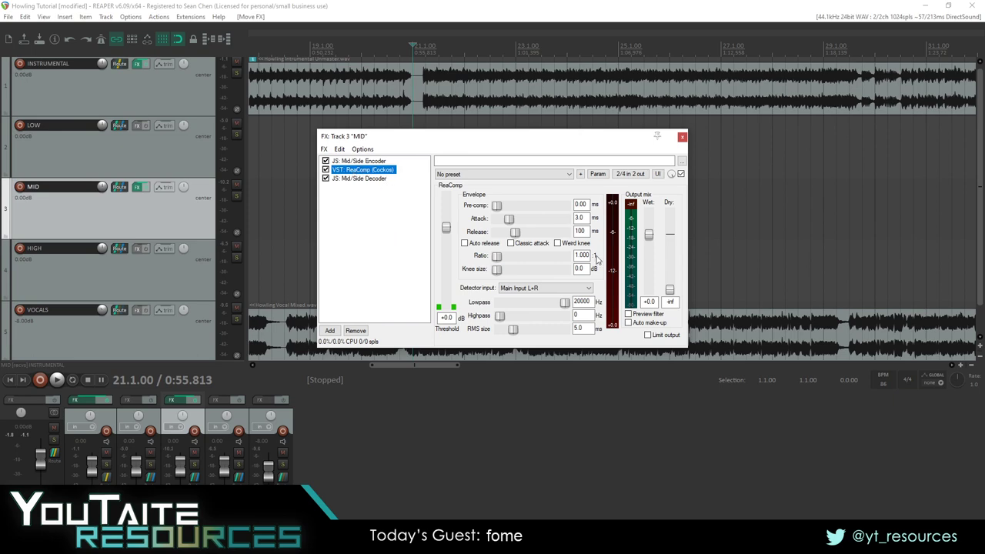
# Disconnect channel 2 from ReaComp's Main Input R and Compressed Output R in its plug-in pin connector
pyautogui.click(630, 175)
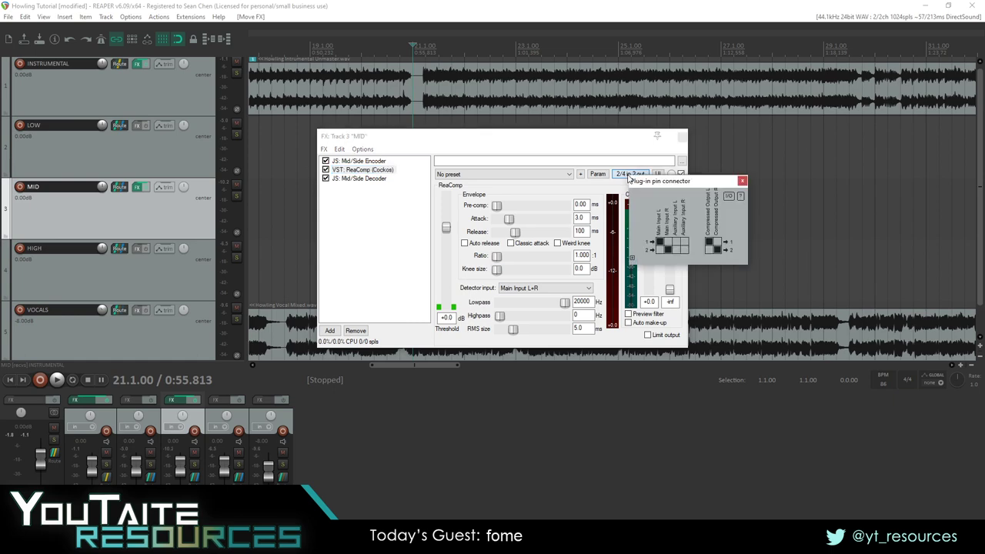
pyautogui.click(668, 249)
pyautogui.click(716, 250)
pyautogui.click(742, 182)
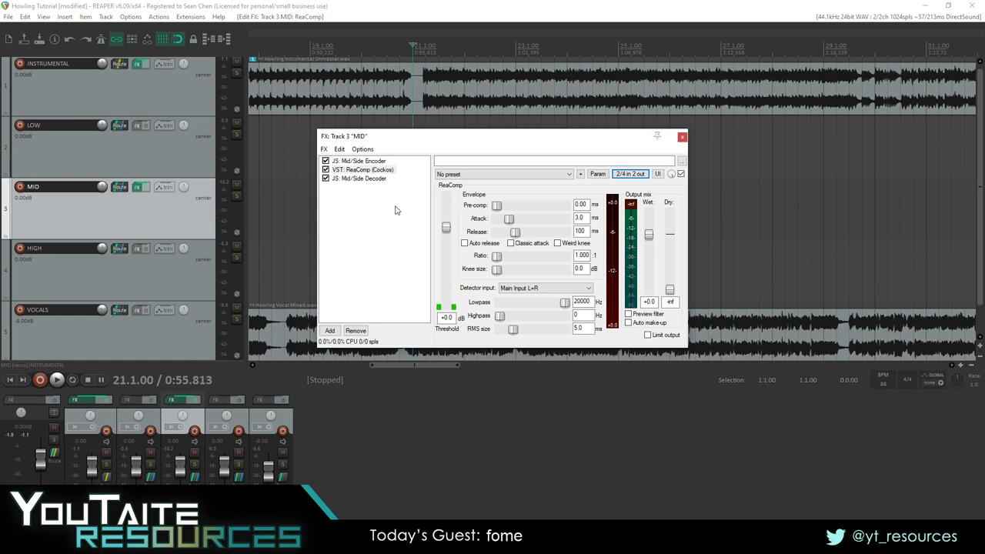
# Set the number of track channels in the MID track's routing to 4
pyautogui.click(145, 225)
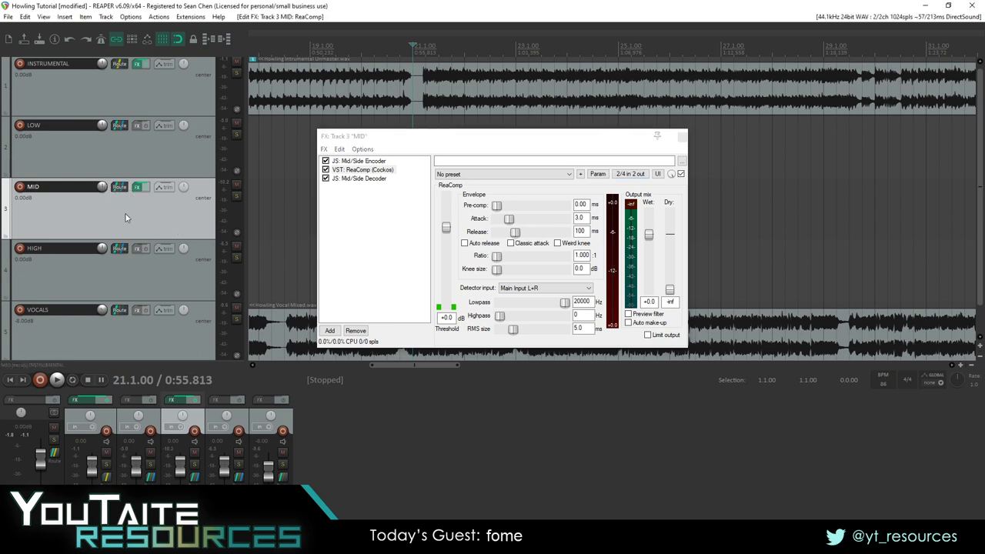
pyautogui.click(121, 188)
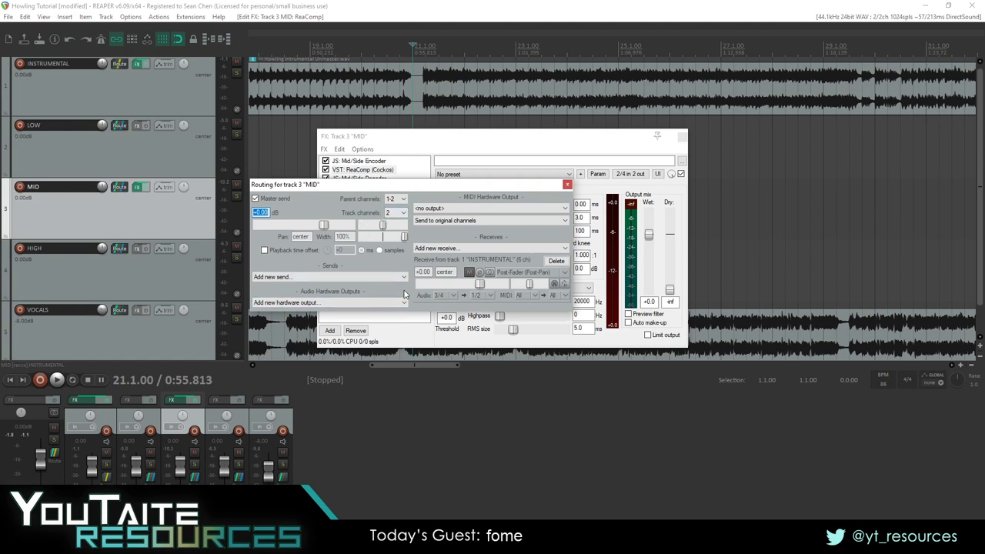
pyautogui.click(398, 214)
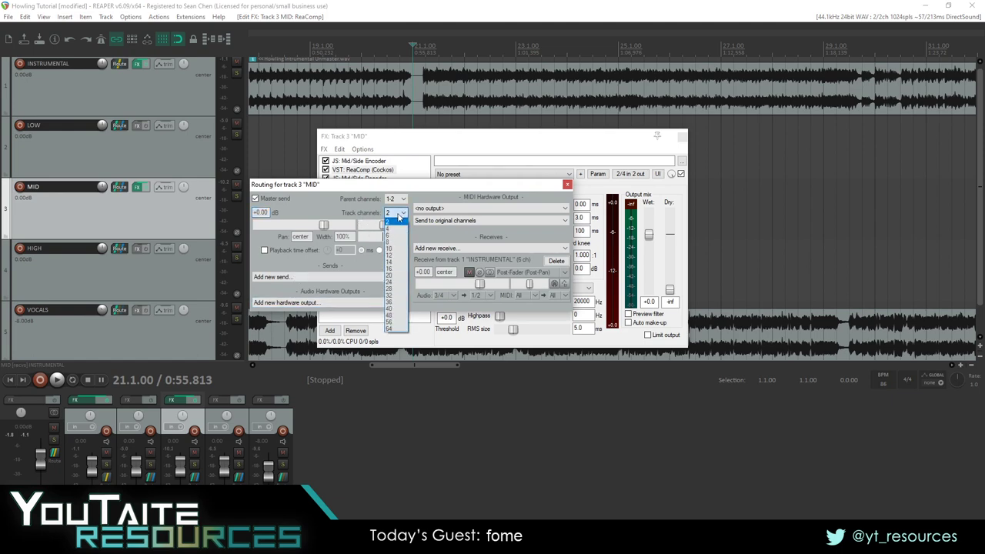
pyautogui.click(395, 229)
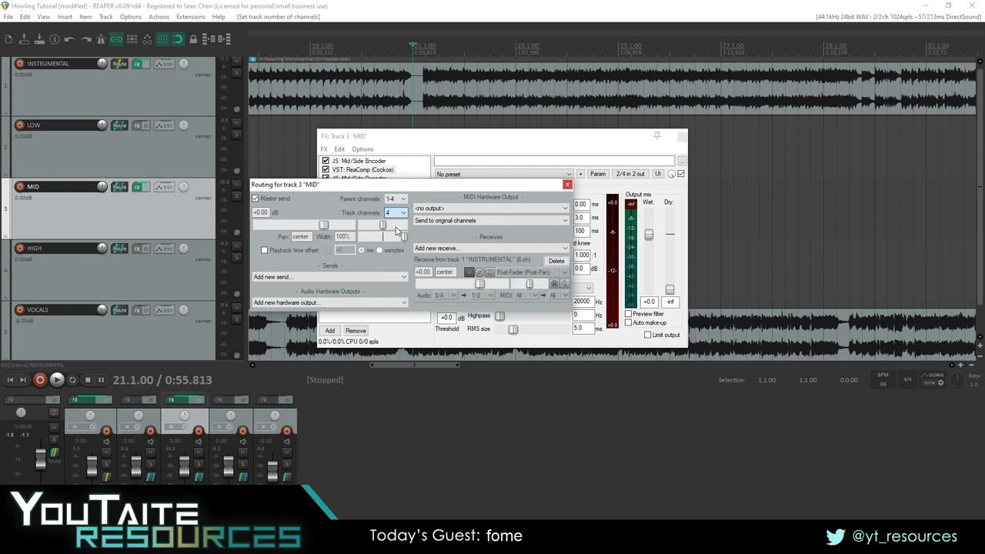
pyautogui.click(567, 186)
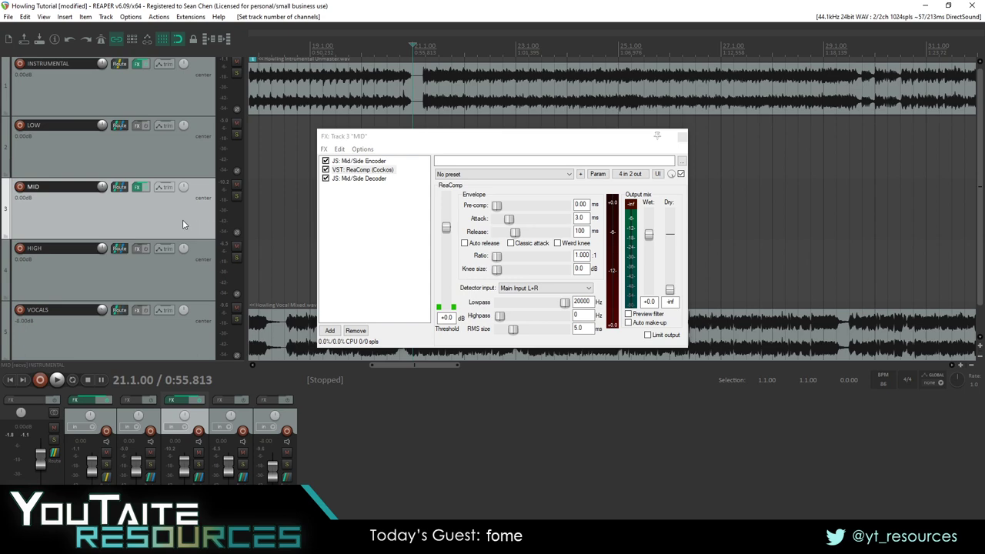
# Set the detector input of the MID track's ReaComp to Auxiliary Input L+R
pyautogui.click(208, 338)
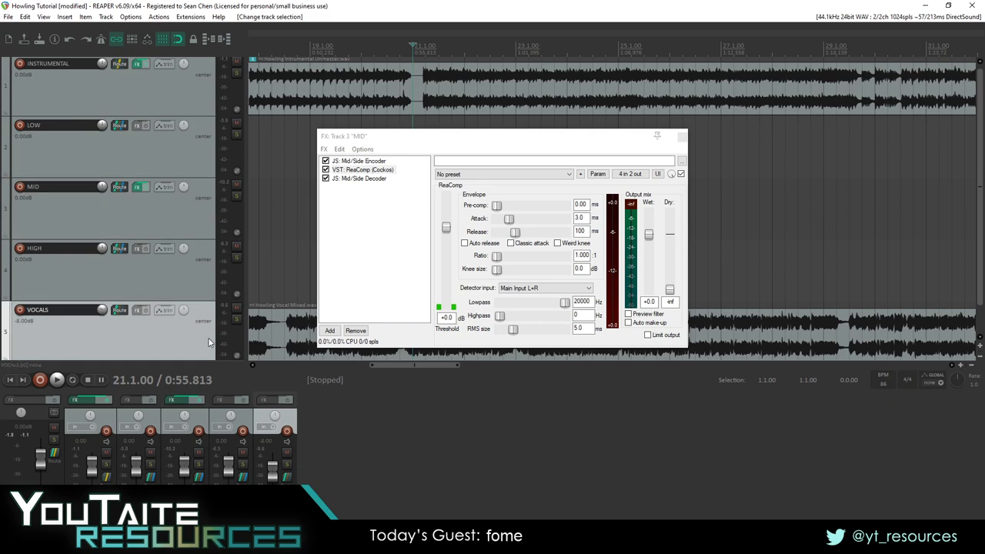
pyautogui.click(176, 230)
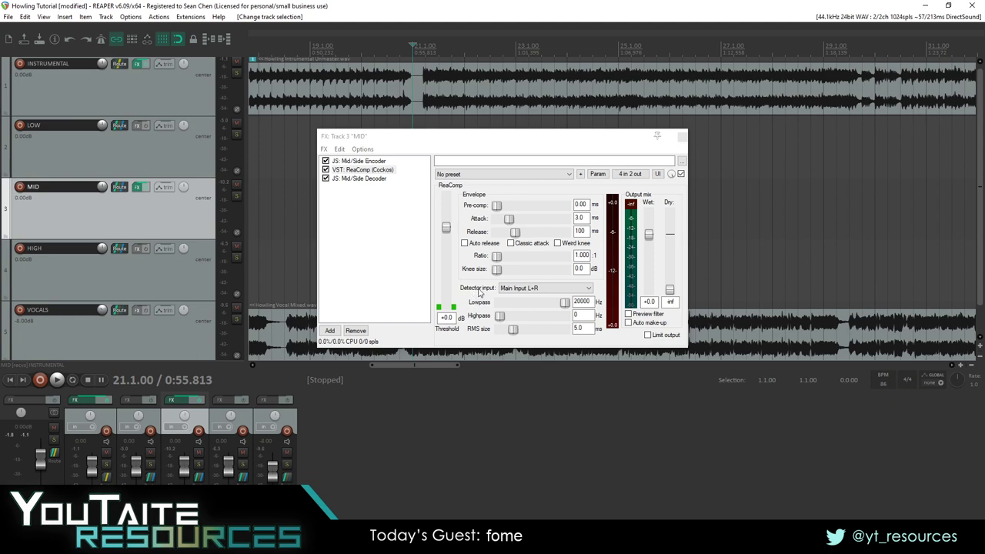
pyautogui.click(543, 294)
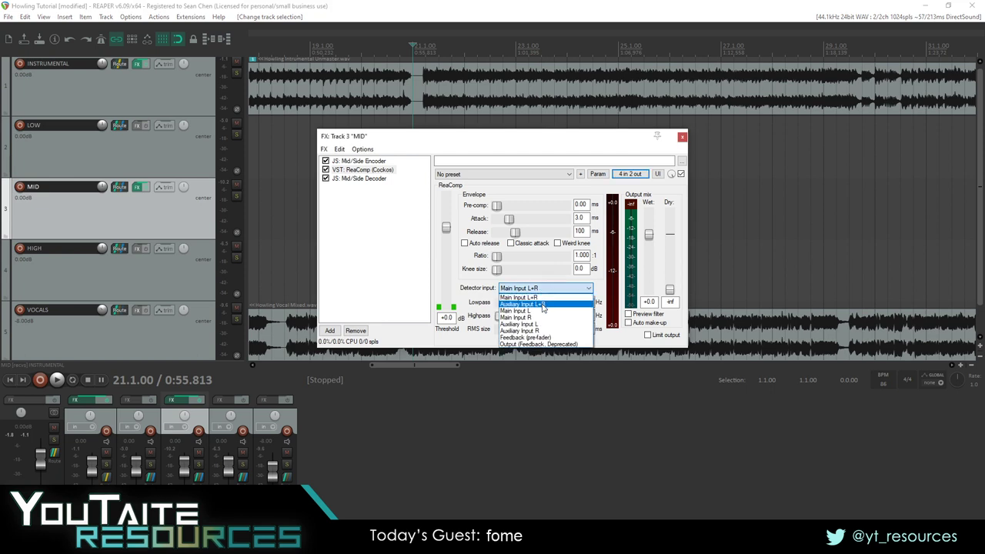
pyautogui.click(543, 305)
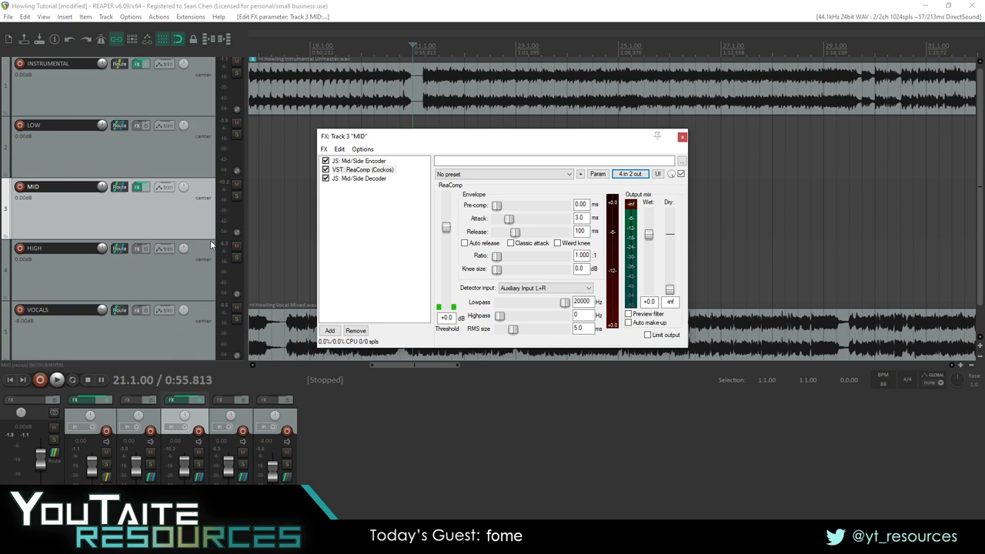
# Add a receive from the VOCALS track to MID and direct its audio to the channels feeding ReaComp's auxiliary input
pyautogui.click(120, 187)
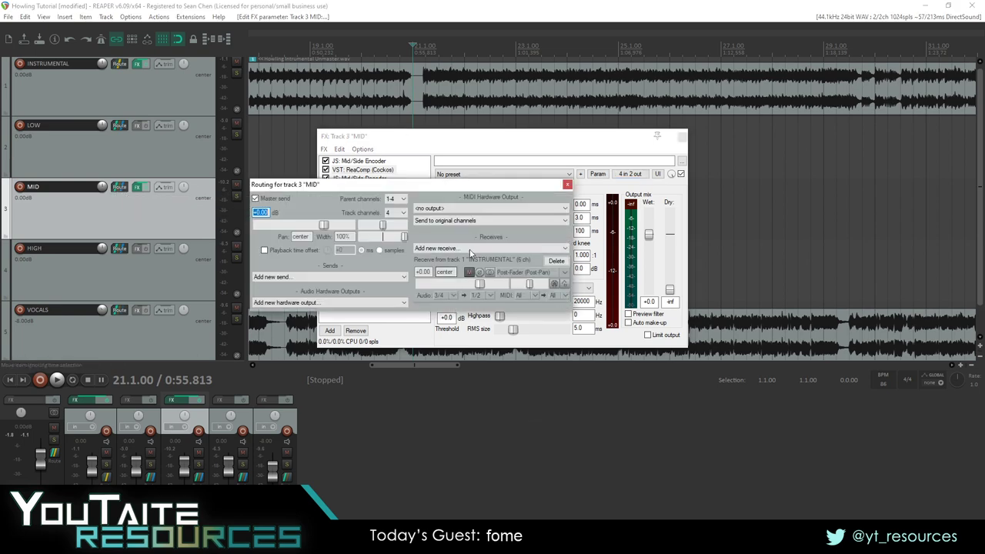
pyautogui.click(448, 249)
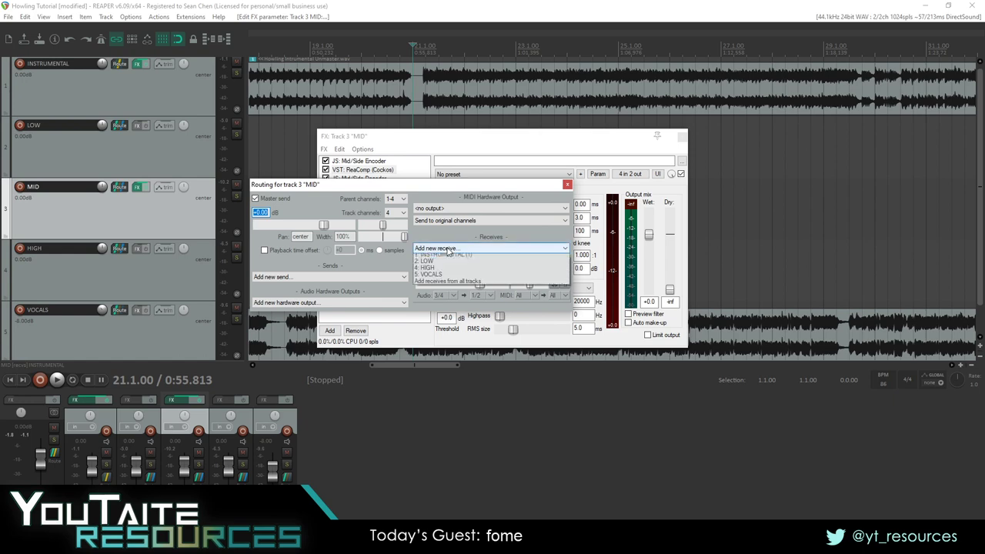
pyautogui.click(440, 274)
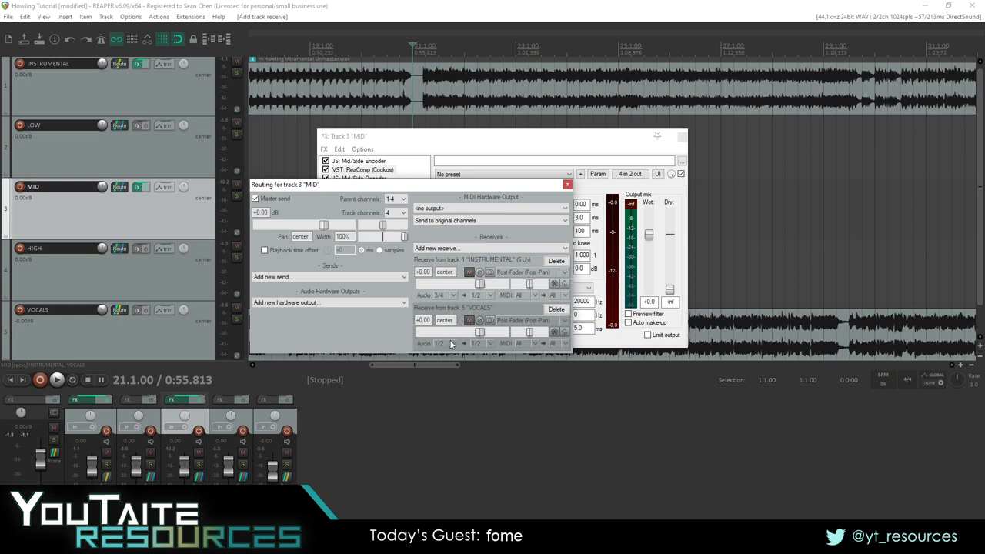
pyautogui.click(491, 345)
pyautogui.click(497, 377)
pyautogui.click(567, 185)
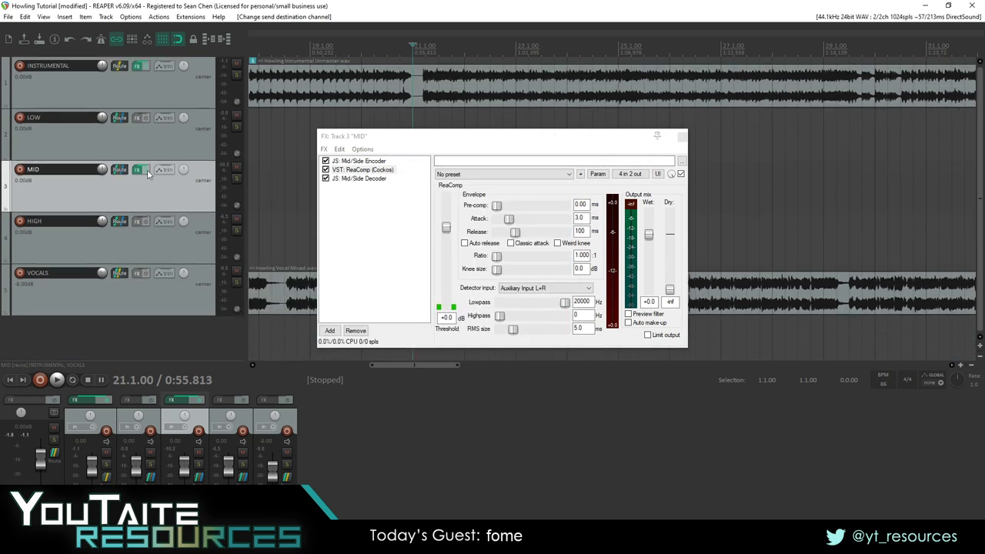
# Play the mix from 21.1.00 and again from 7.1.00 to check the vocal signal on ReaComp's detector meter
pyautogui.moveTo(424, 140); pyautogui.dragTo(593, 146)
pyautogui.click(415, 156)
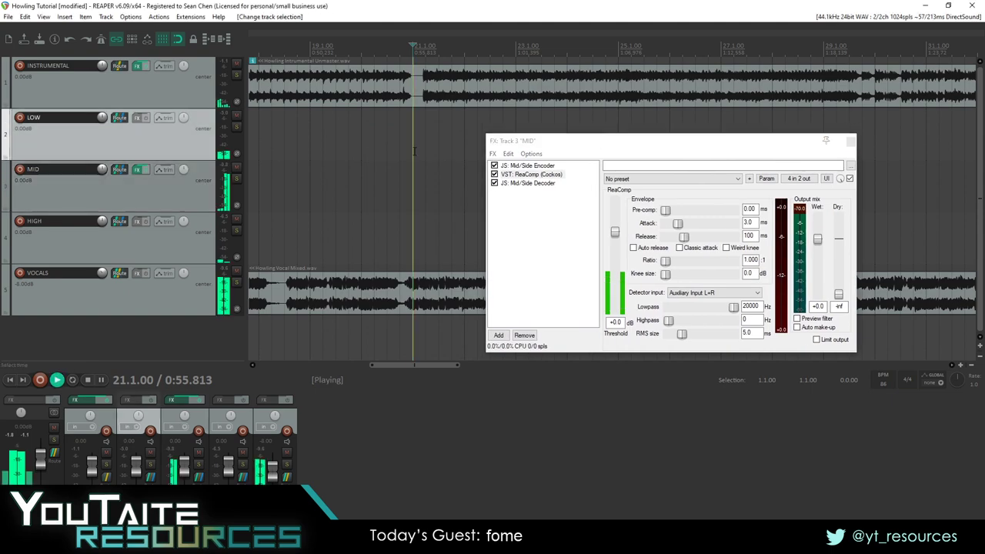
pyautogui.press('space')
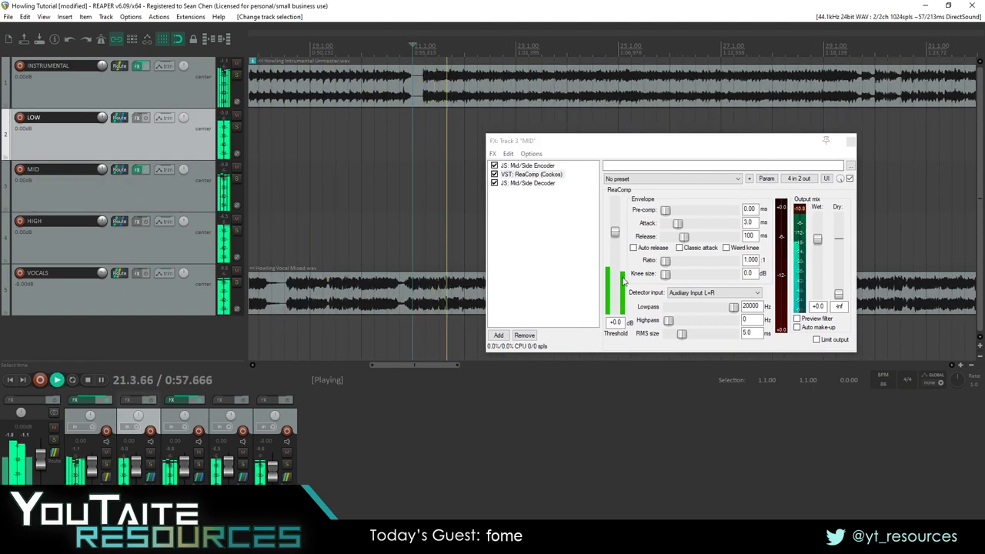
pyautogui.press('space')
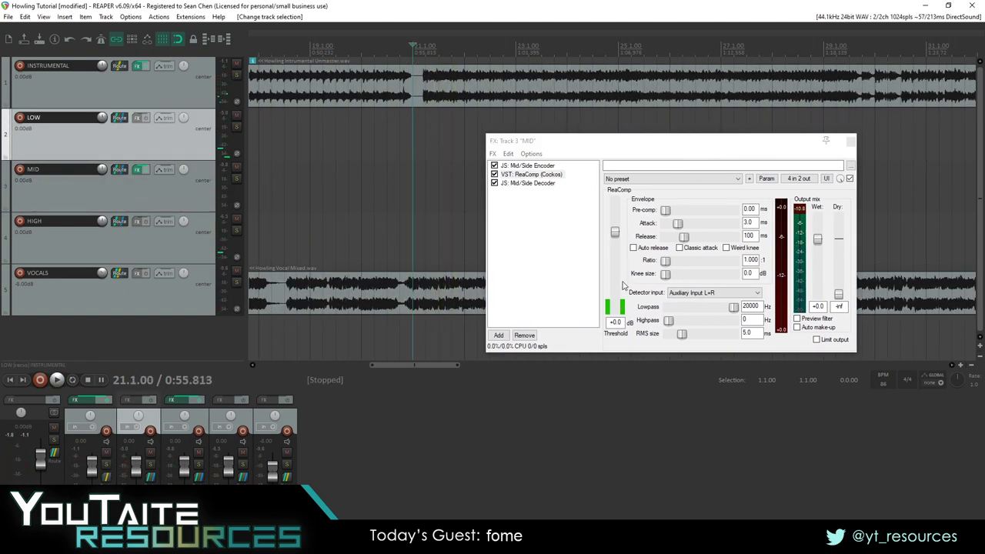
pyautogui.hscroll(-3, 435, 181)
pyautogui.hscroll(-5, 435, 180)
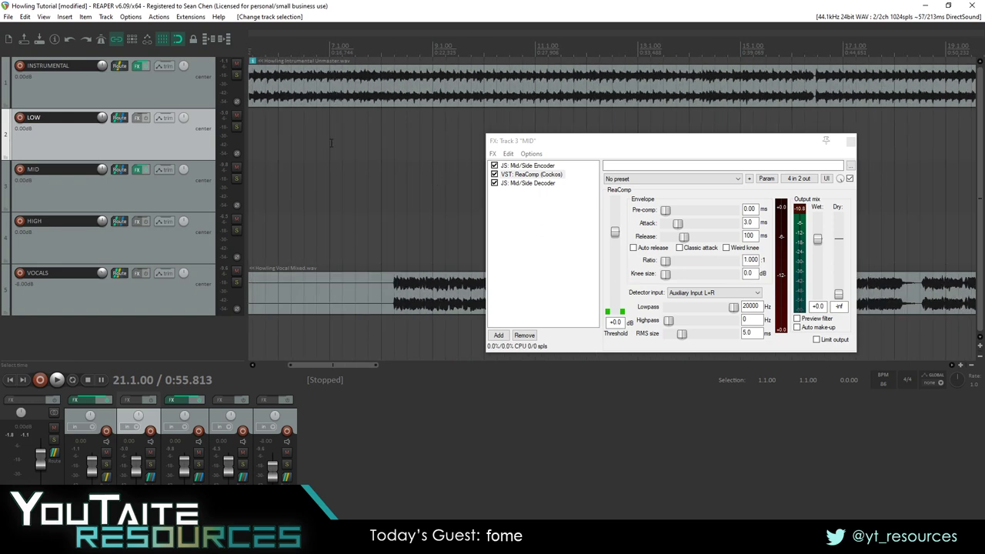
pyautogui.click(331, 143)
pyautogui.press('space')
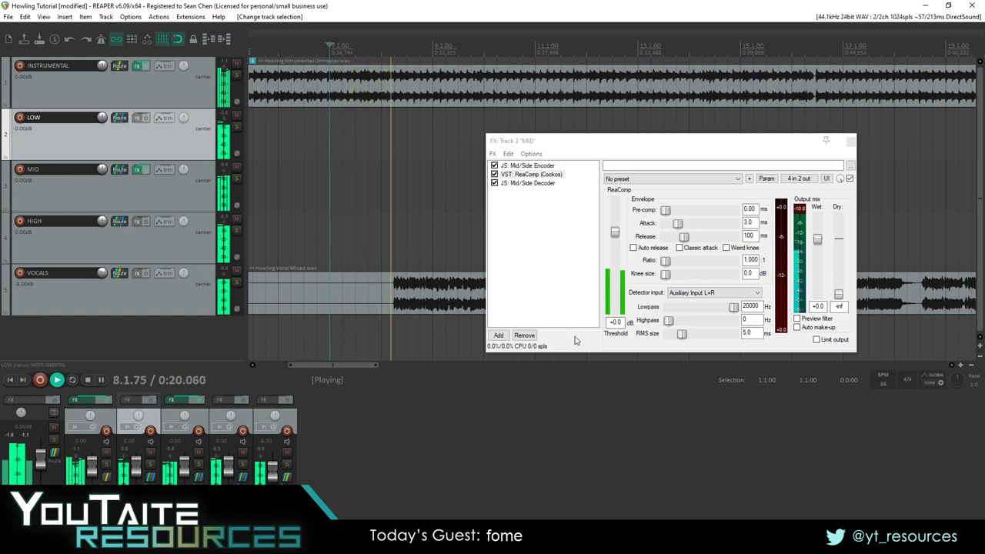
pyautogui.press('space')
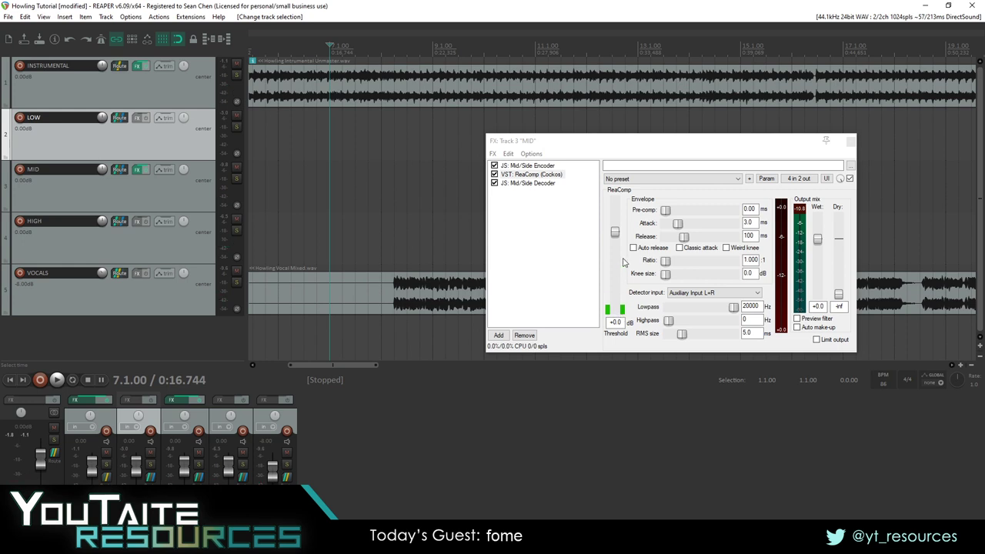
# Place the playhead where the vocals enter and lower the ReaComp threshold on MID to -24.7 dB, checking it in playback
pyautogui.click(182, 179)
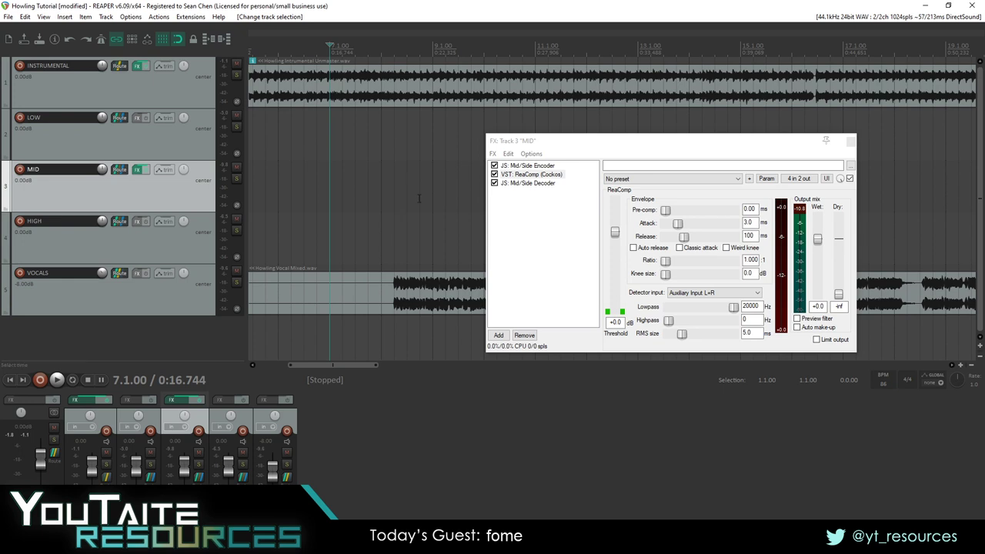
pyautogui.moveTo(587, 149)
pyautogui.mouseDown()
pyautogui.moveTo(529, 135)
pyautogui.moveTo(587, 151)
pyautogui.mouseUp()
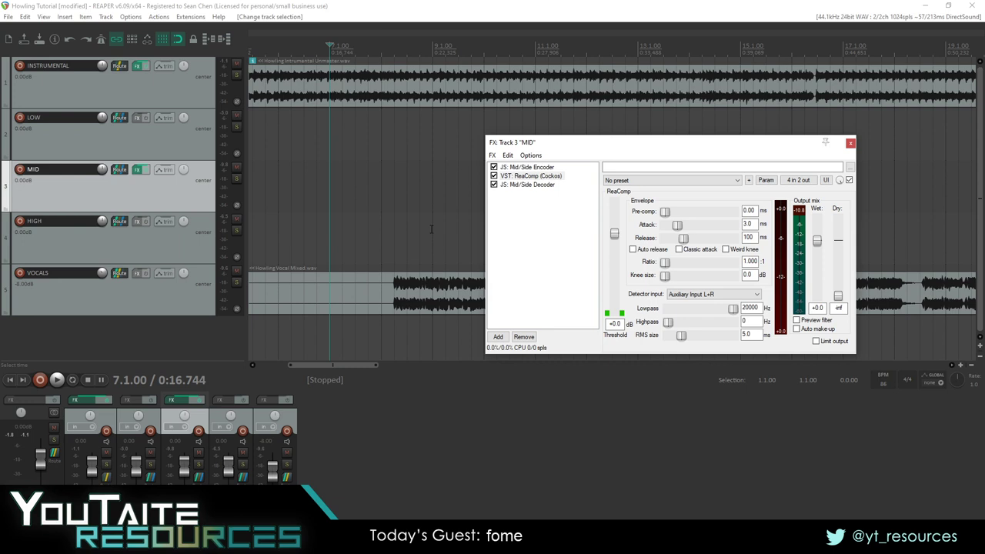
pyautogui.hscroll(2, 431, 228)
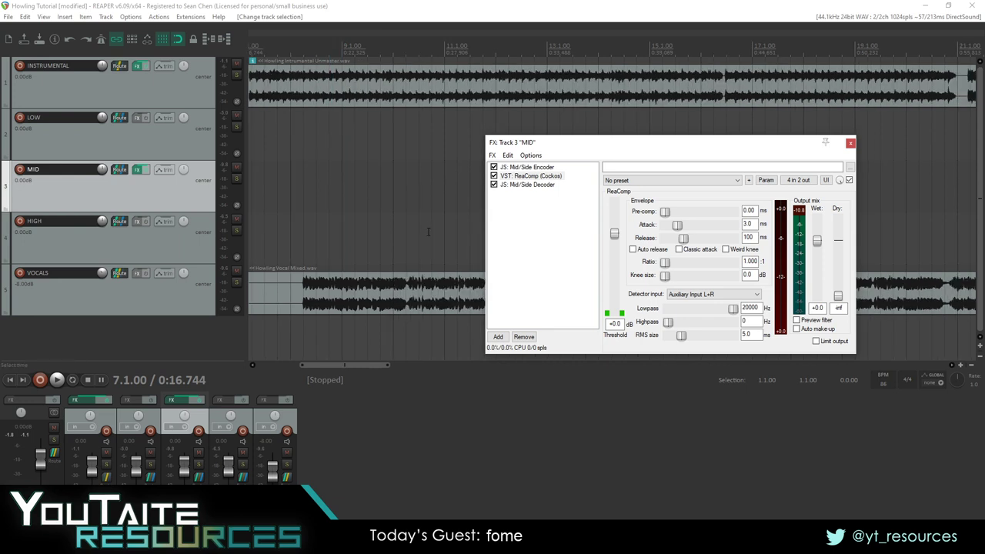
pyautogui.click(303, 208)
pyautogui.press('space')
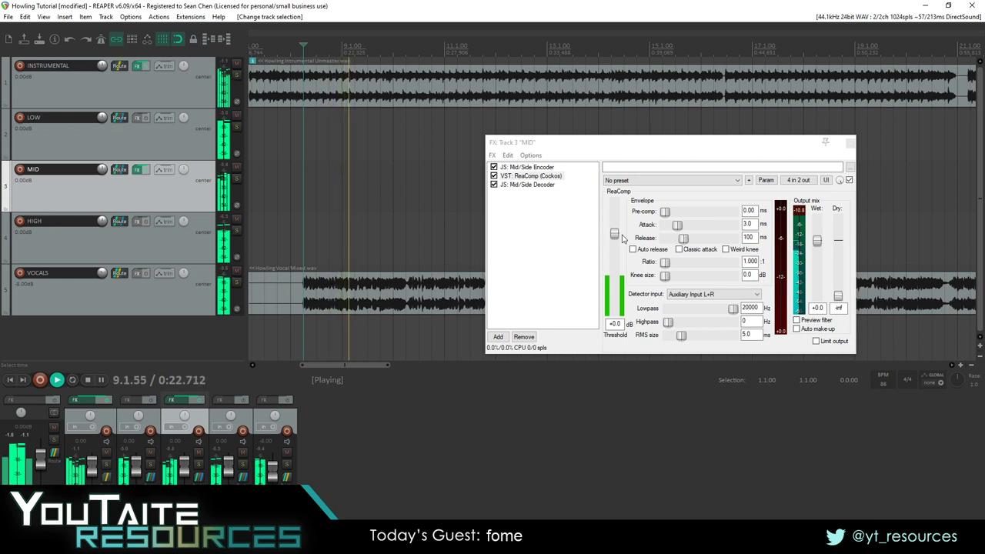
pyautogui.press('space')
pyautogui.moveTo(614, 234); pyautogui.dragTo(615, 282)
pyautogui.press('space')
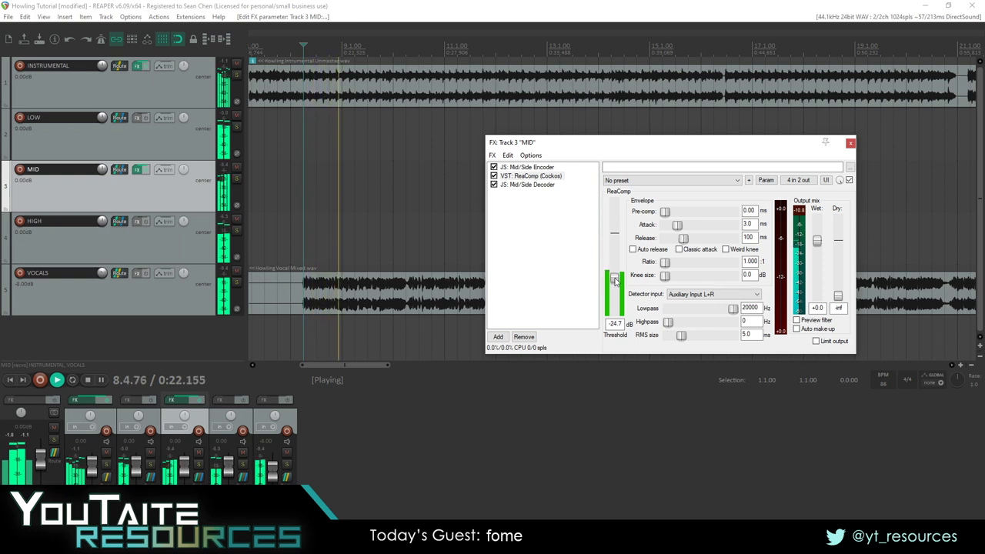
# Set the ratio of ReaComp on the MID track to 2:1 and check the gain reduction during playback
pyautogui.press('space')
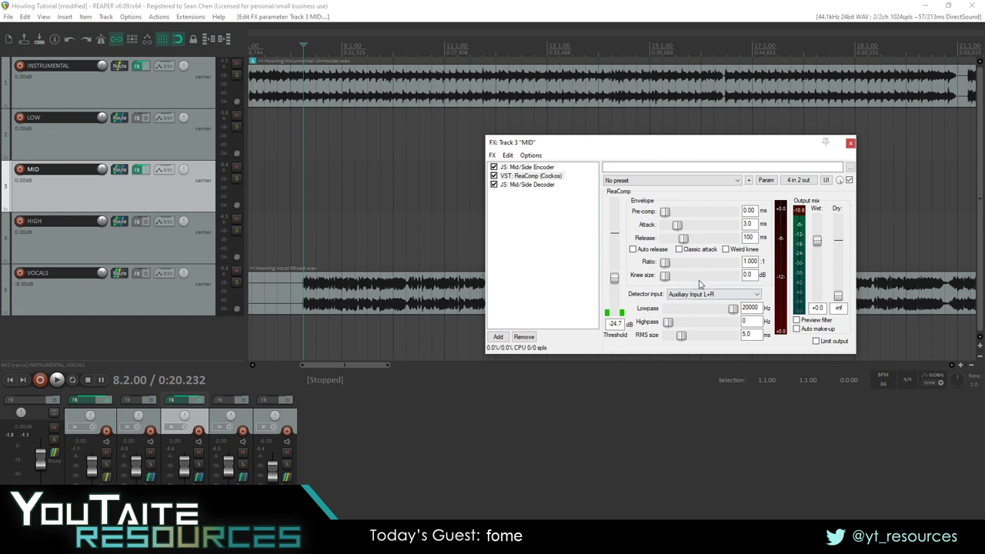
pyautogui.doubleClick(751, 262)
pyautogui.write('2')
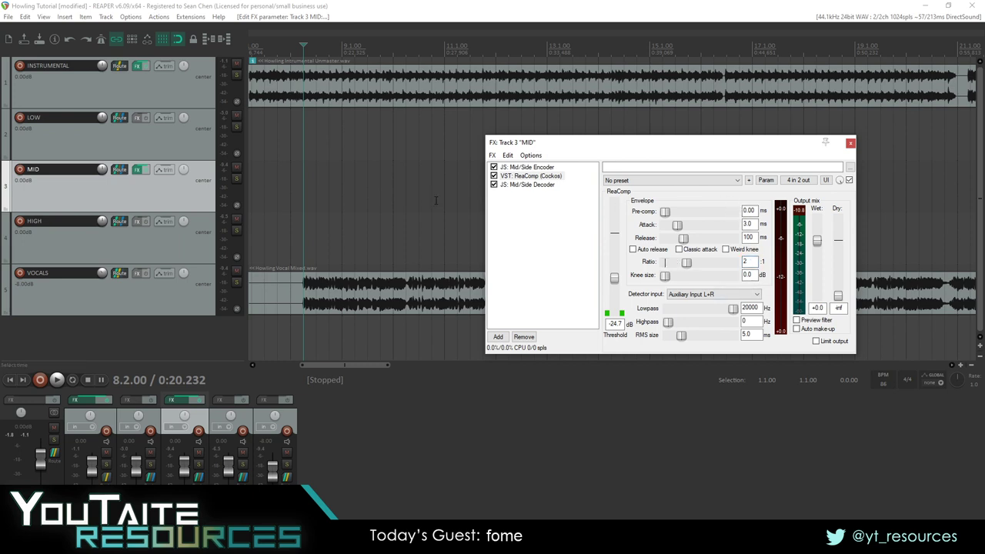
pyautogui.press('space')
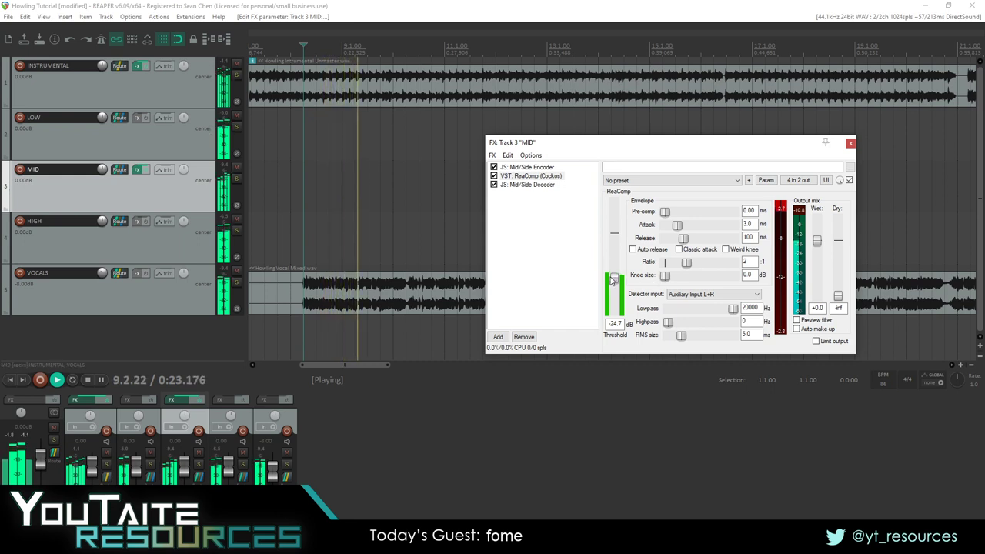
pyautogui.press('space')
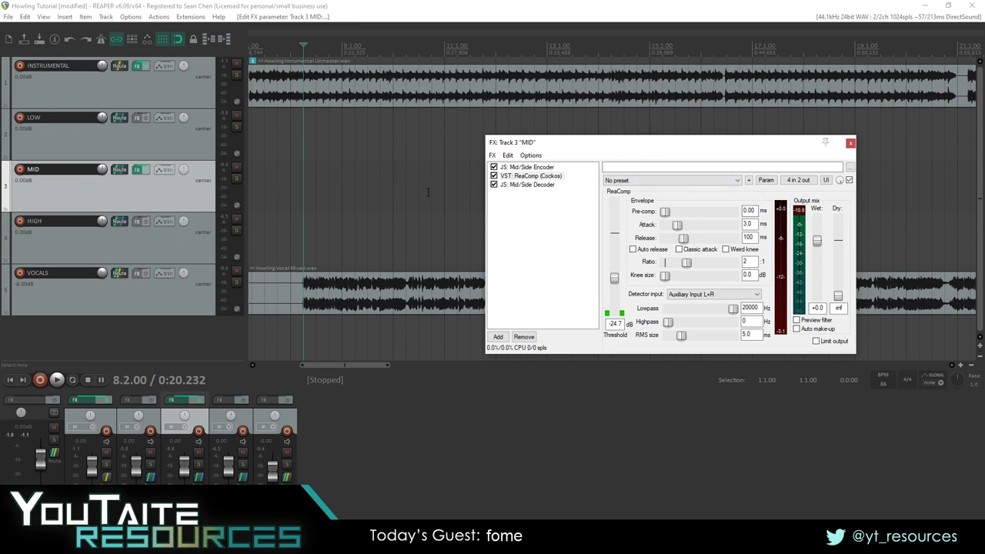
# Place the playhead at 21.1.00 and play the passage to check ReaComp's gain reduction there
pyautogui.hscroll(6, 422, 200)
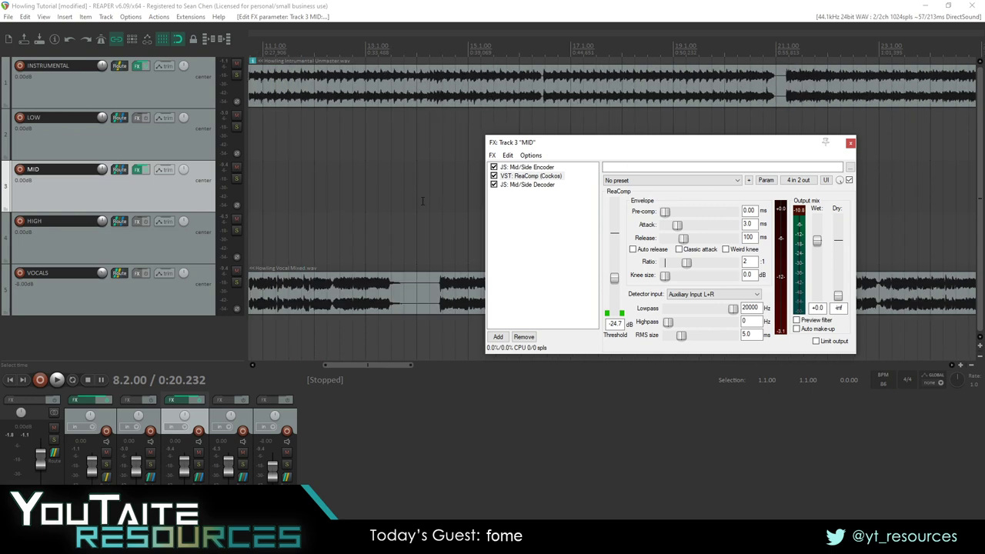
pyautogui.click(395, 173)
pyautogui.press('Up')
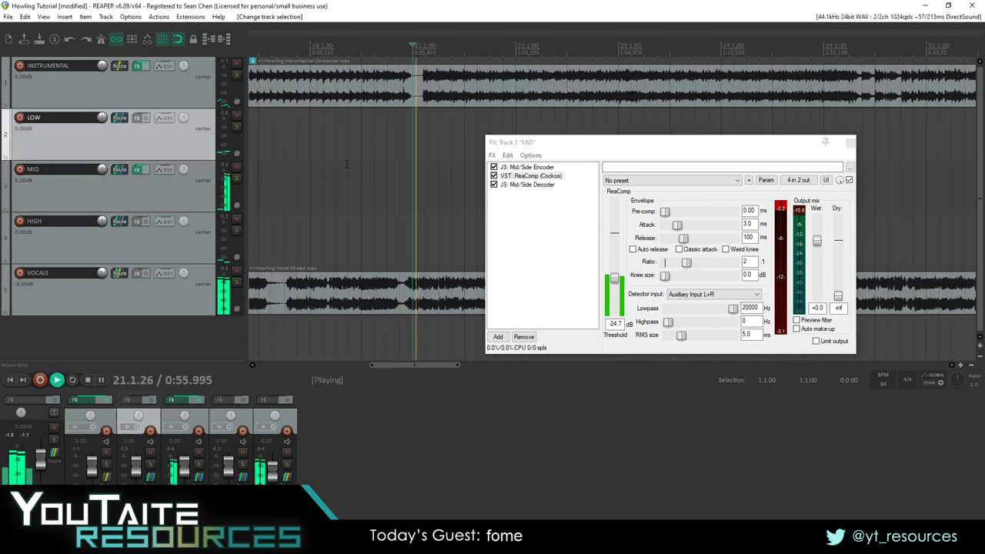
pyautogui.press('space')
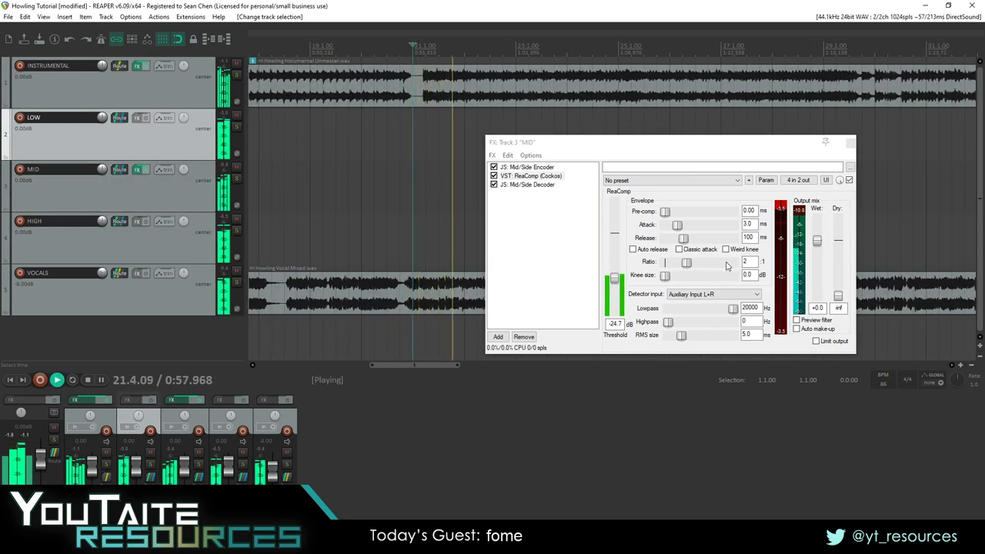
pyautogui.press('space')
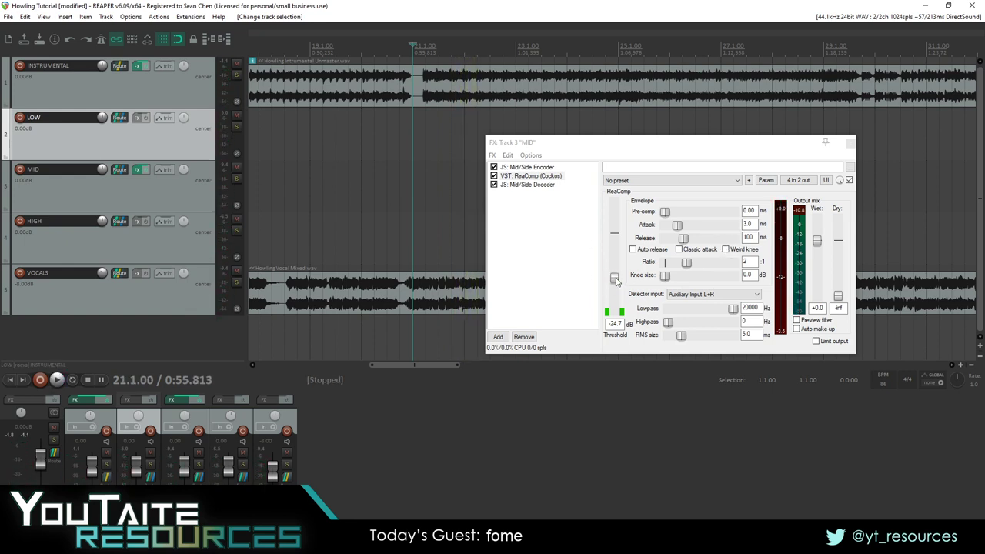
# Exaggerate the compression on MID with a threshold of -inf dB and a ratio of 15.8:1, auditioning each change
pyautogui.moveTo(616, 305); pyautogui.dragTo(616, 317)
pyautogui.press('space')
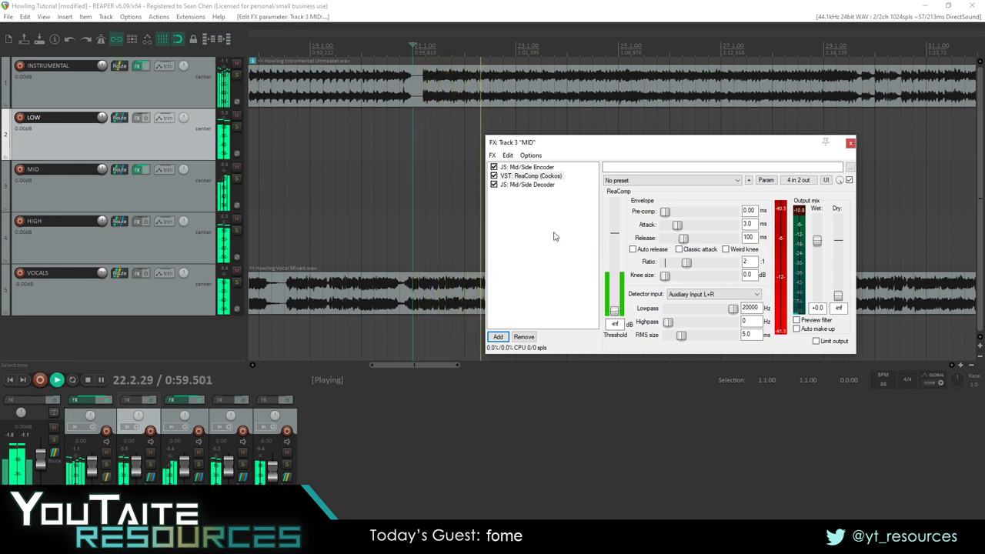
pyautogui.press('space')
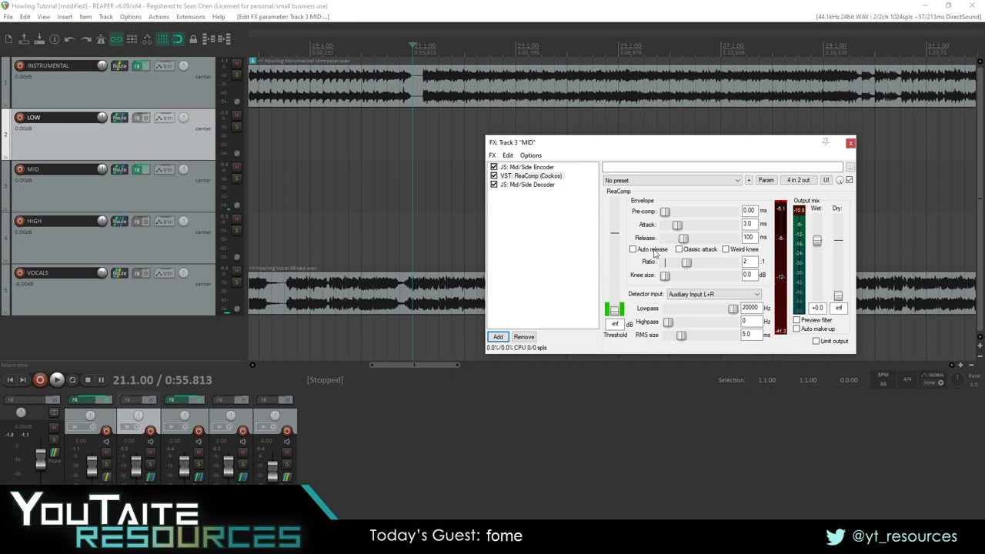
pyautogui.moveTo(686, 266); pyautogui.dragTo(706, 266)
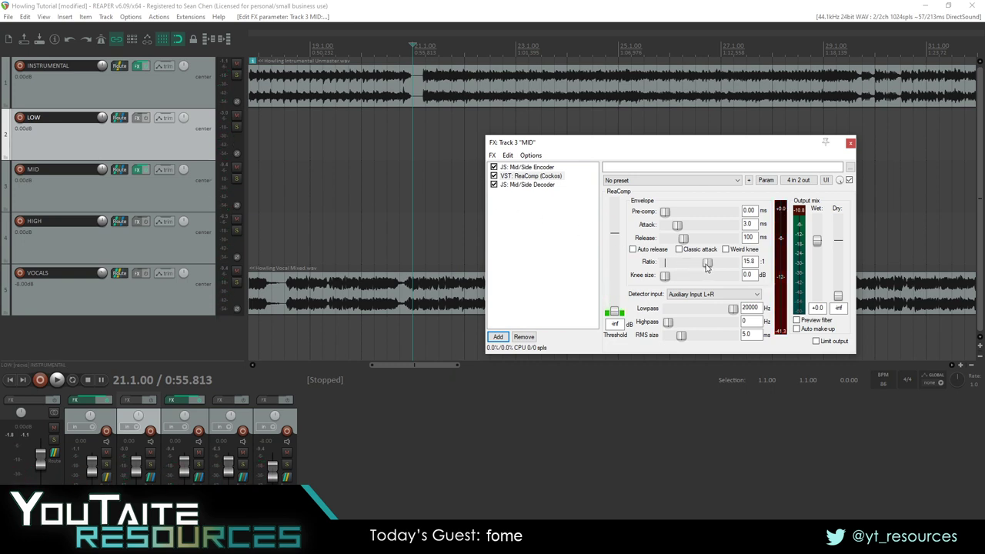
pyautogui.press('space')
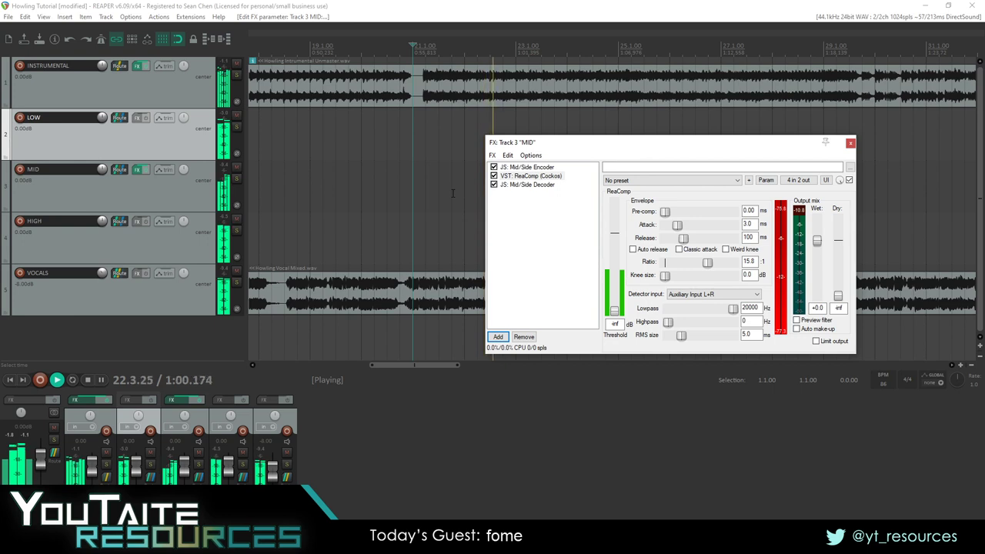
pyautogui.press('space')
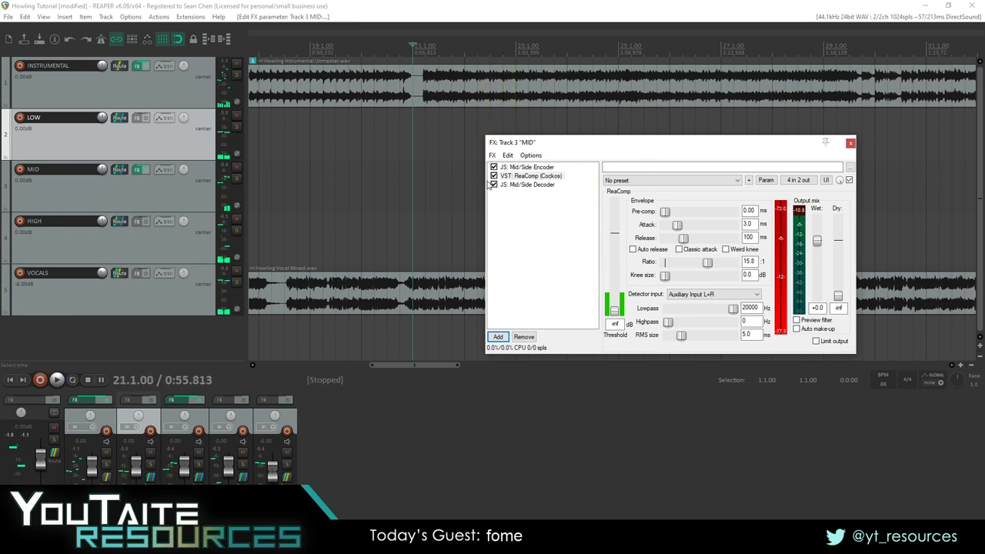
# Compare the mix from 21.1.00 with ReaComp bypassed on the MID track and with it enabled again
pyautogui.click(494, 176)
pyautogui.press('space')
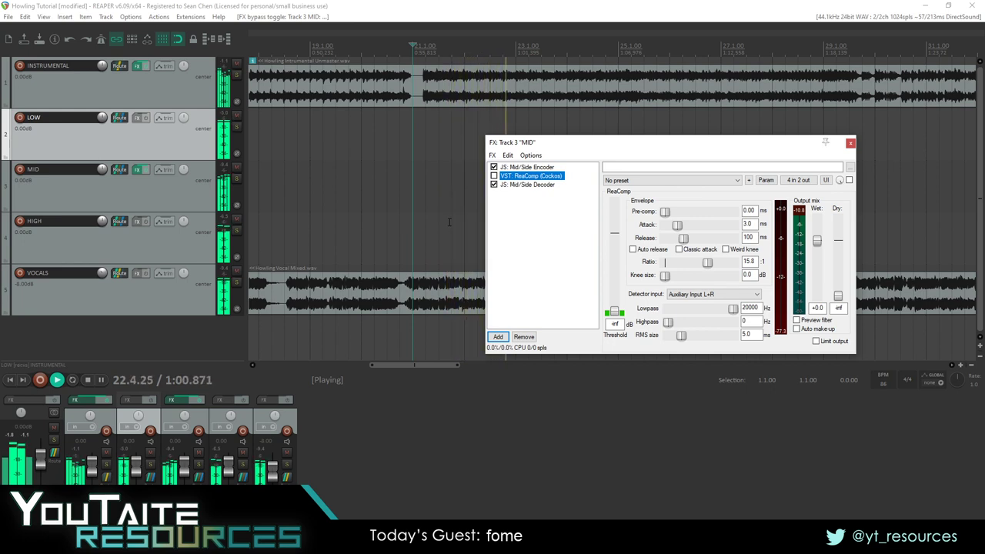
pyautogui.press('space')
pyautogui.click(493, 175)
pyautogui.press('space')
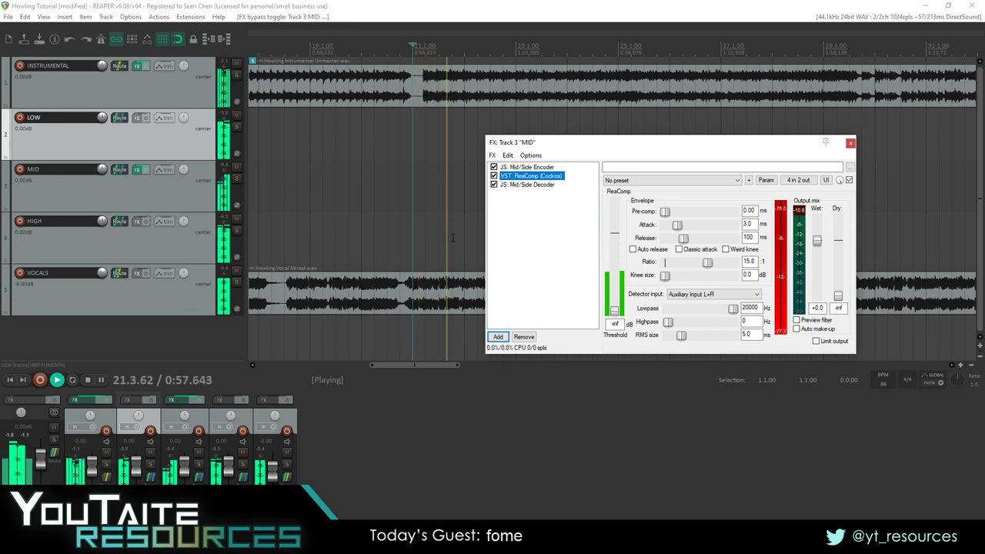
pyautogui.press('space')
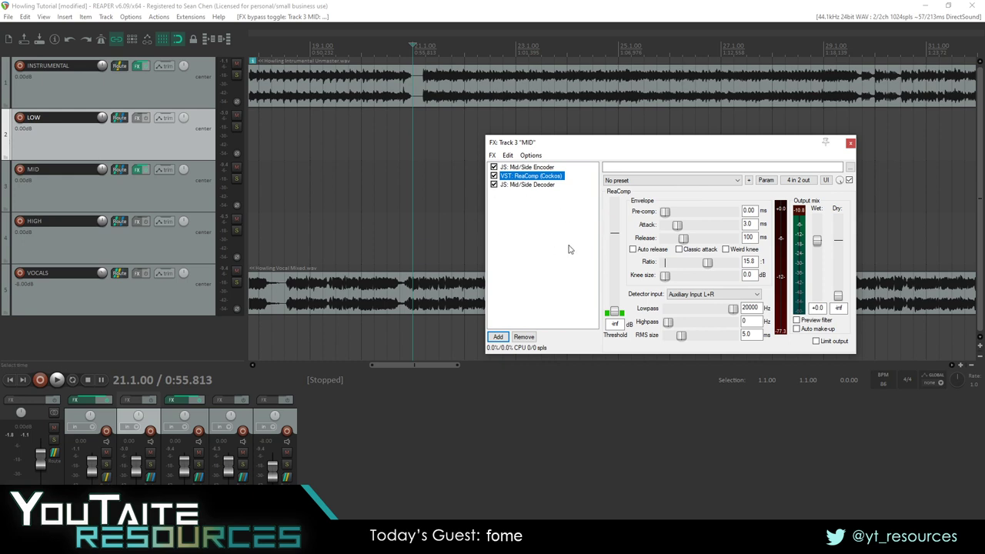
# Set ReaComp's threshold to -25.9 dB and its ratio to 4:1 while auditioning the mix, and close the MID track's effects window
pyautogui.moveTo(615, 311); pyautogui.dragTo(614, 282)
pyautogui.press('space')
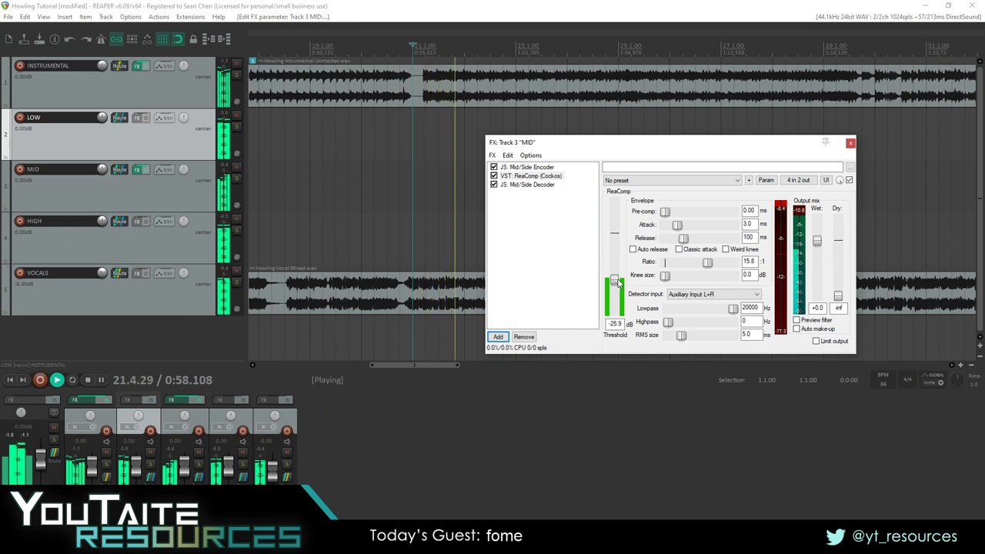
pyautogui.doubleClick(748, 262)
pyautogui.write('4')
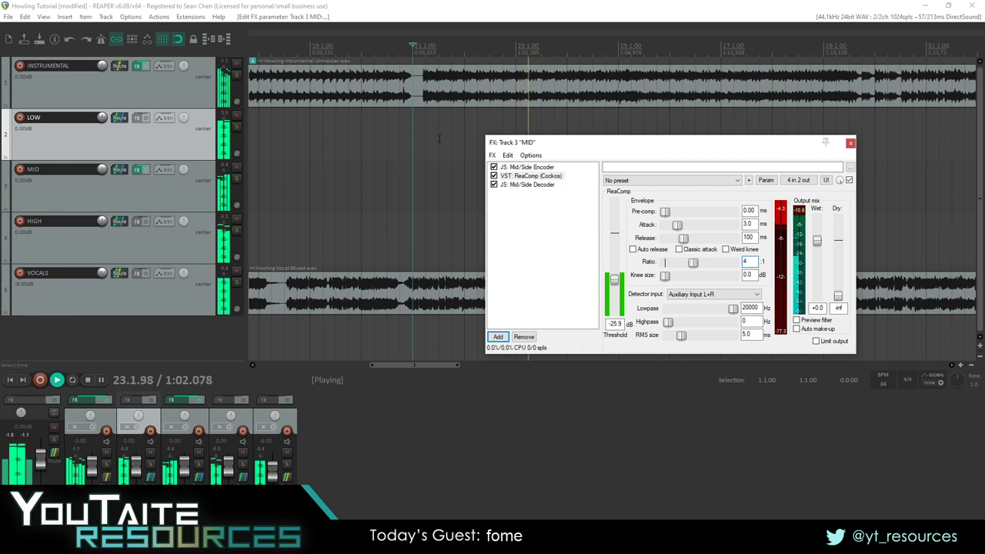
pyautogui.press('space')
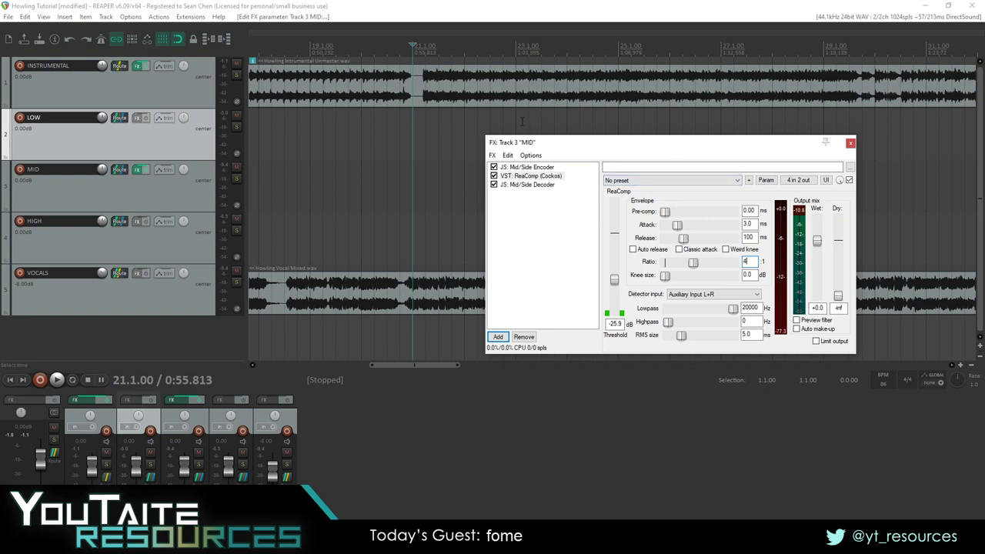
pyautogui.scroll(-2, 467, 117)
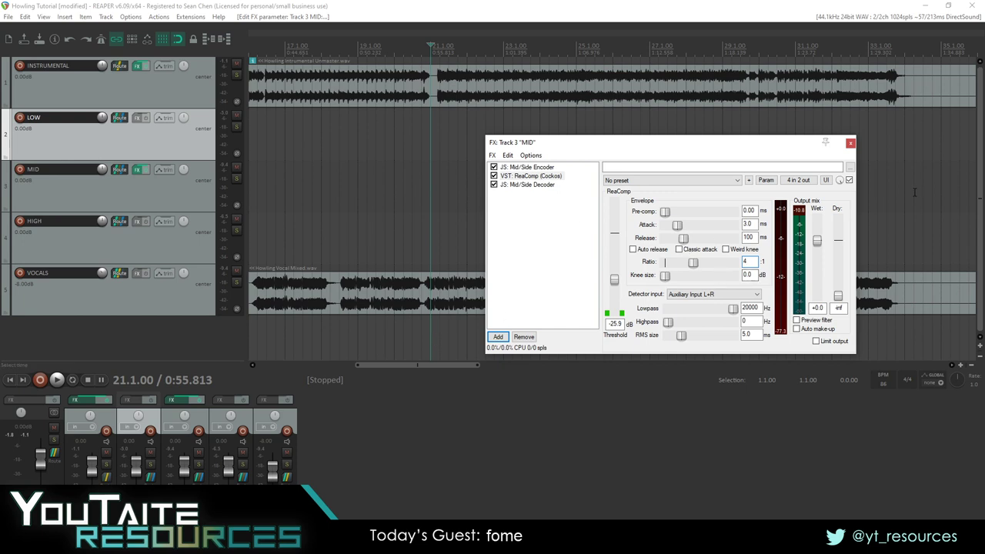
pyautogui.click(850, 144)
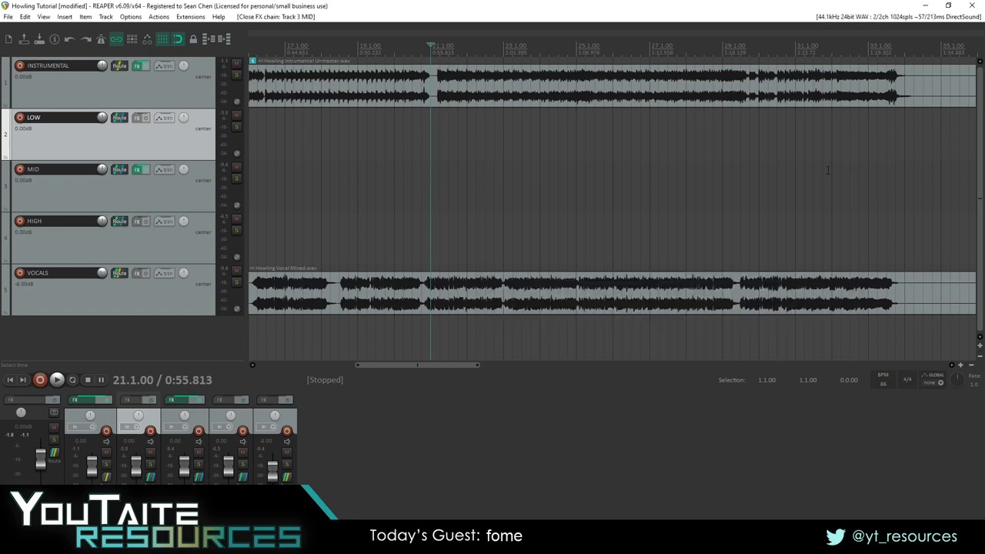
pyautogui.hscroll(-10, 610, 232)
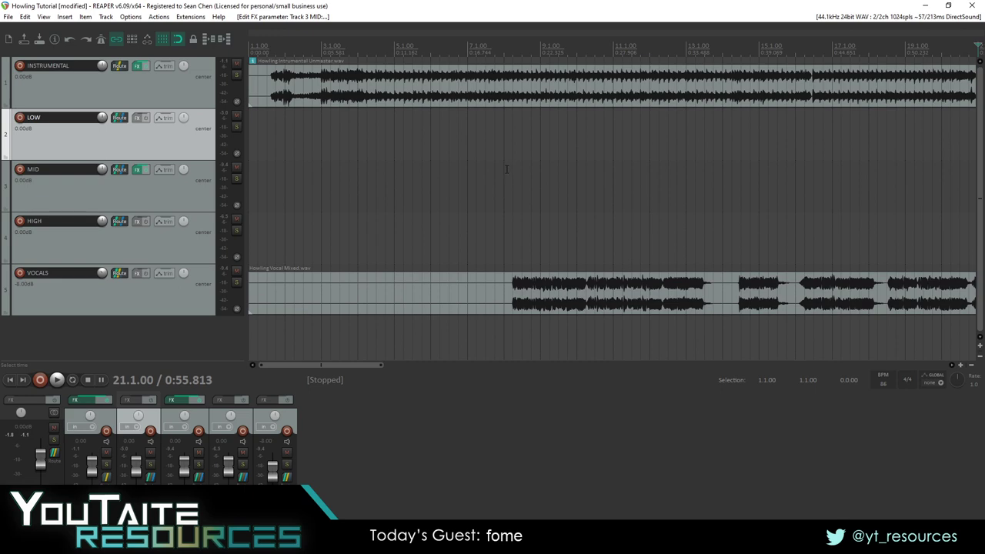
pyautogui.hscroll(4, 506, 169)
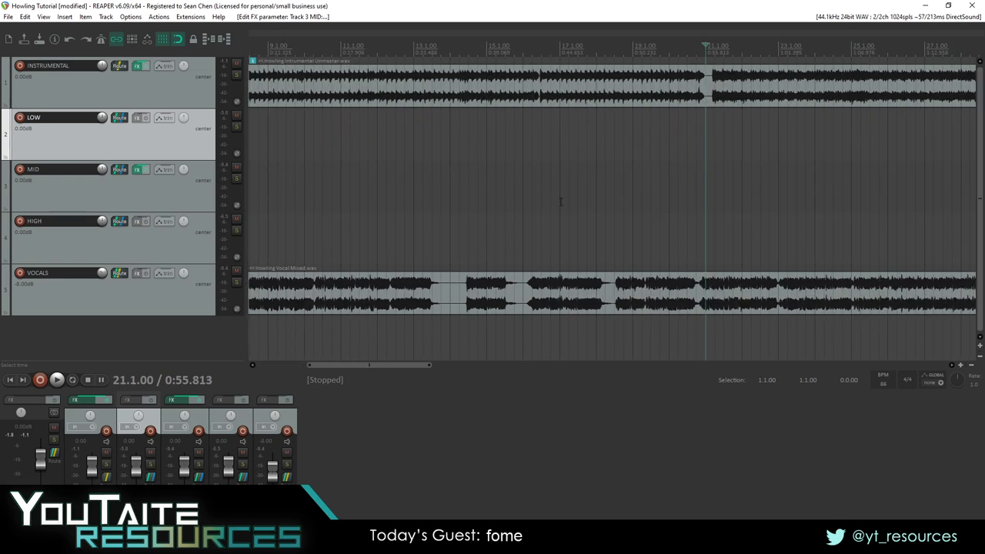
pyautogui.hscroll(-3, 556, 168)
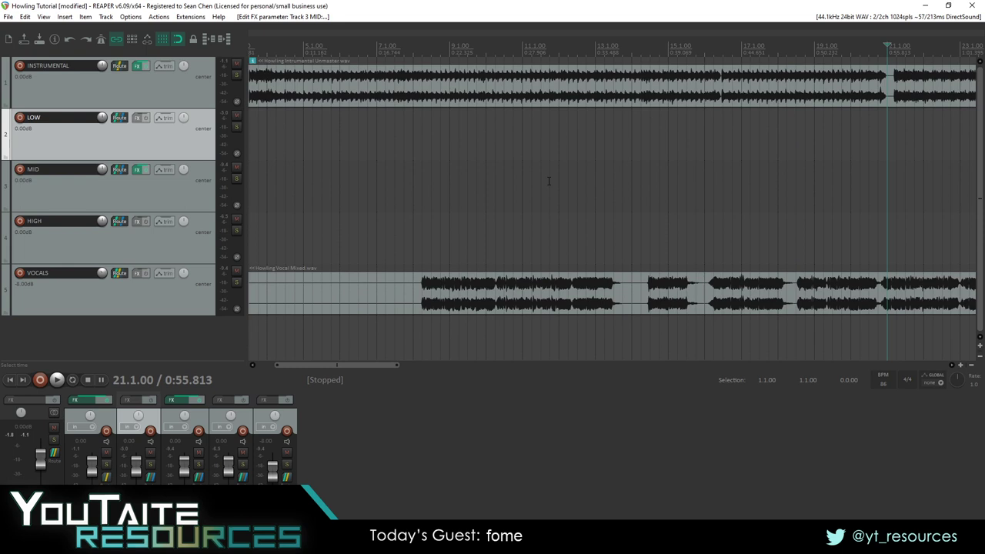